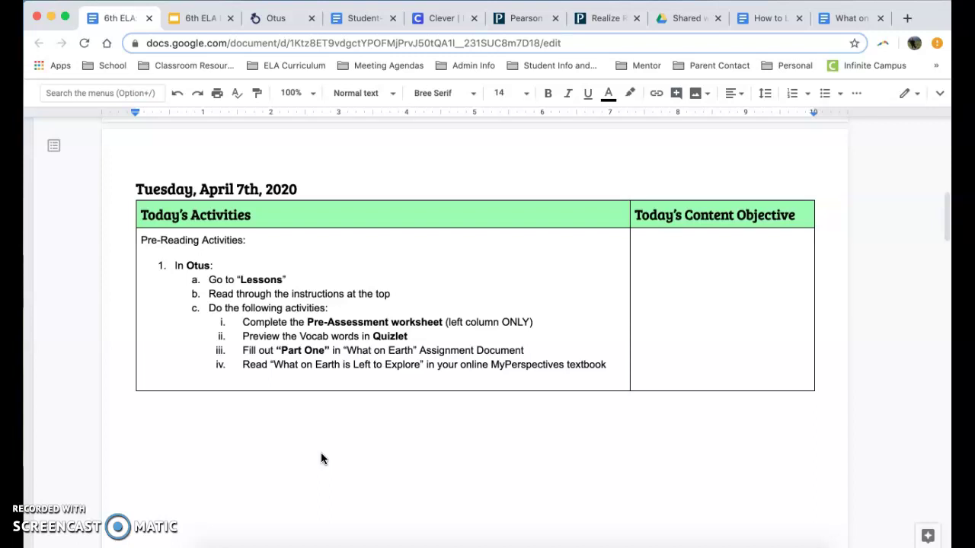
# Step: Review Tuesday's activity table in the Google Doc, then show the Otus lesson 'Tuesday, 4/7/20 - MyPerspectives Day'
pyautogui.click(323, 364)
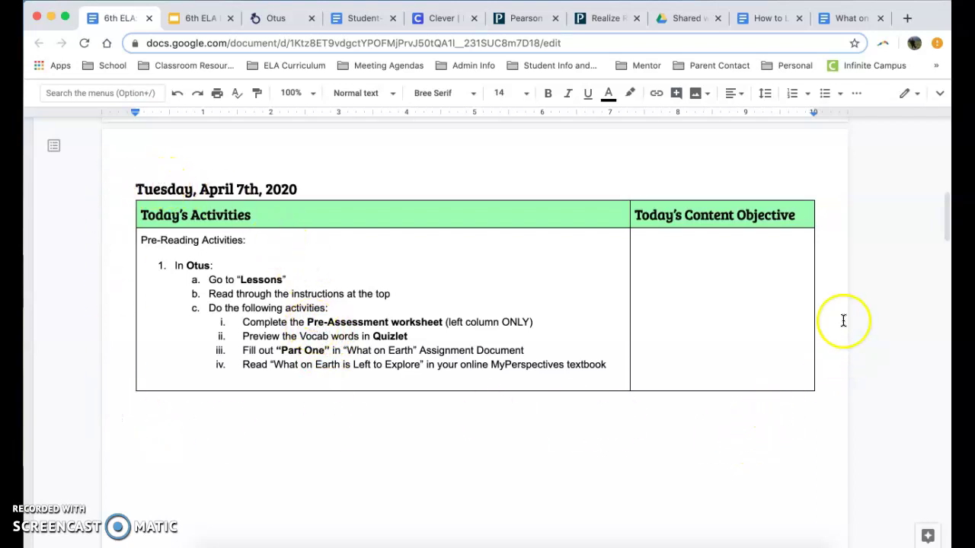
pyautogui.click(263, 17)
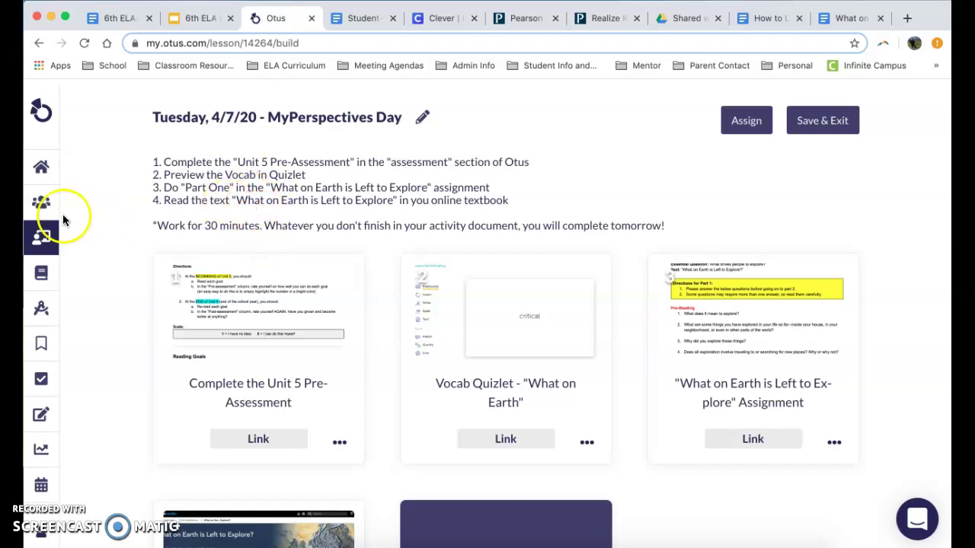
pyautogui.moveTo(46, 236)
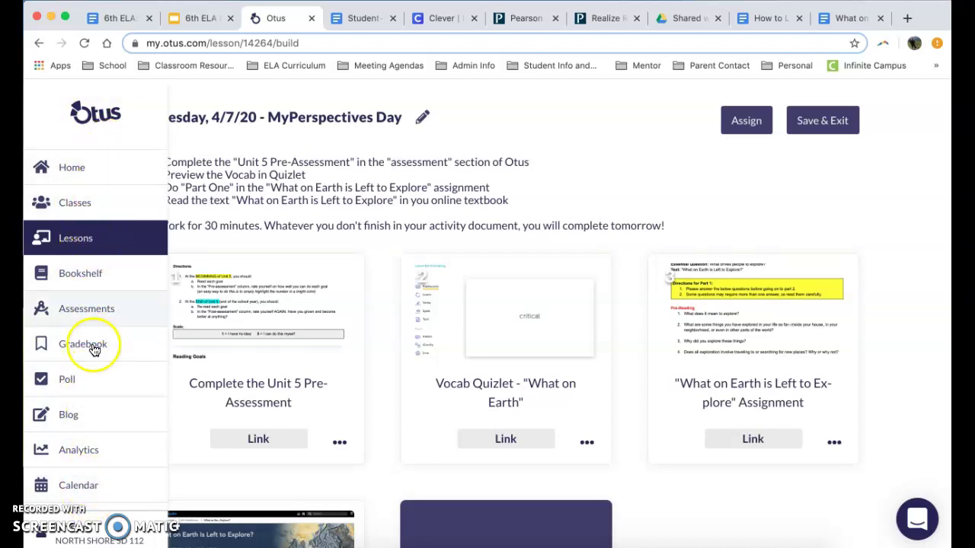
pyautogui.click(81, 242)
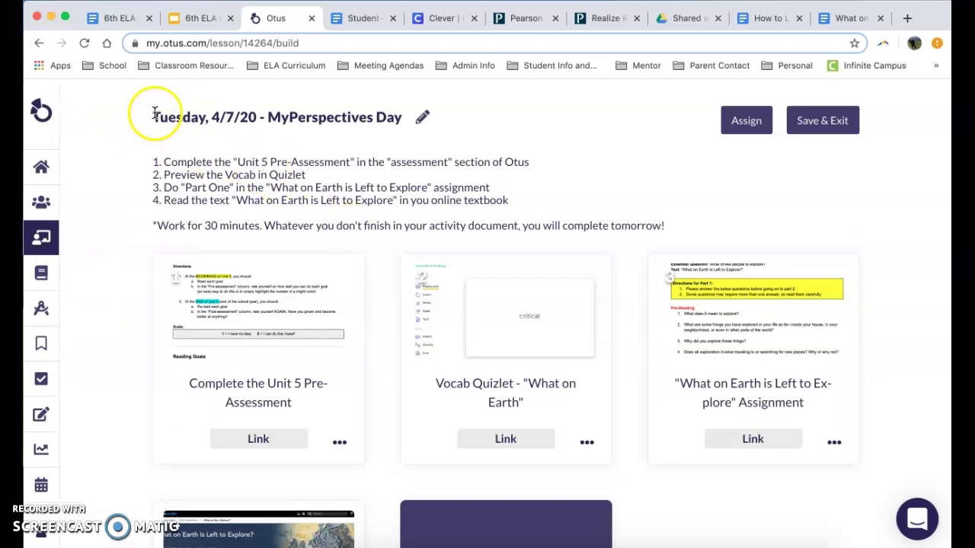
pyautogui.moveTo(154, 114); pyautogui.dragTo(332, 116)
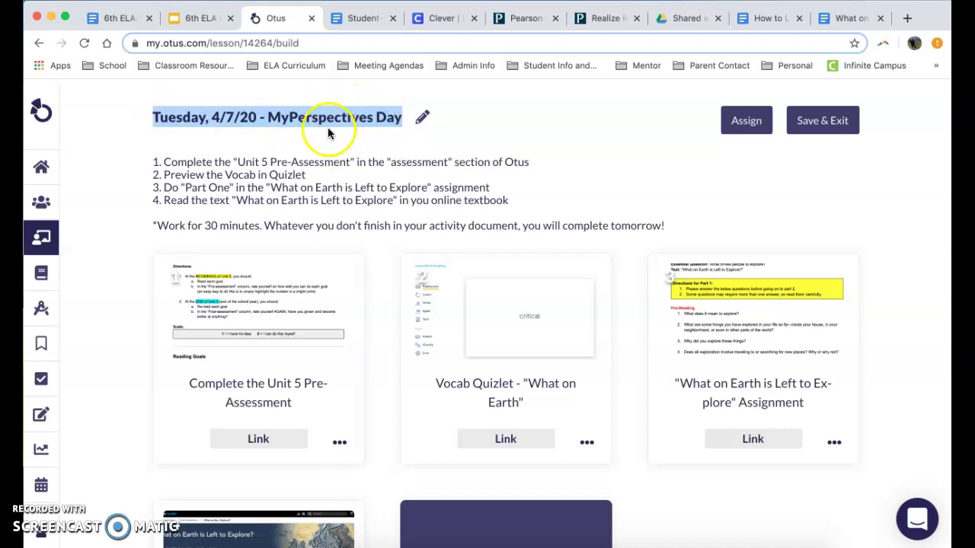
pyautogui.click(294, 165)
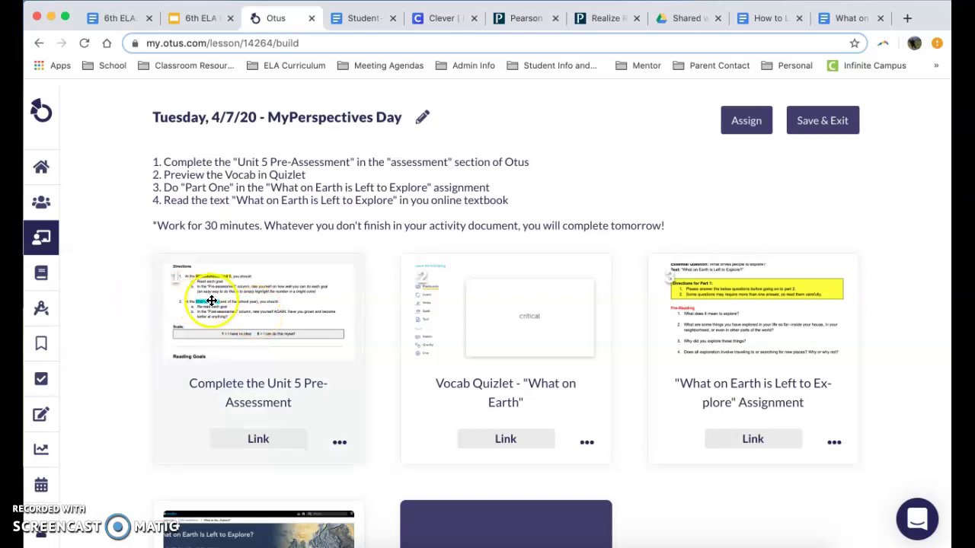
pyautogui.moveTo(48, 307)
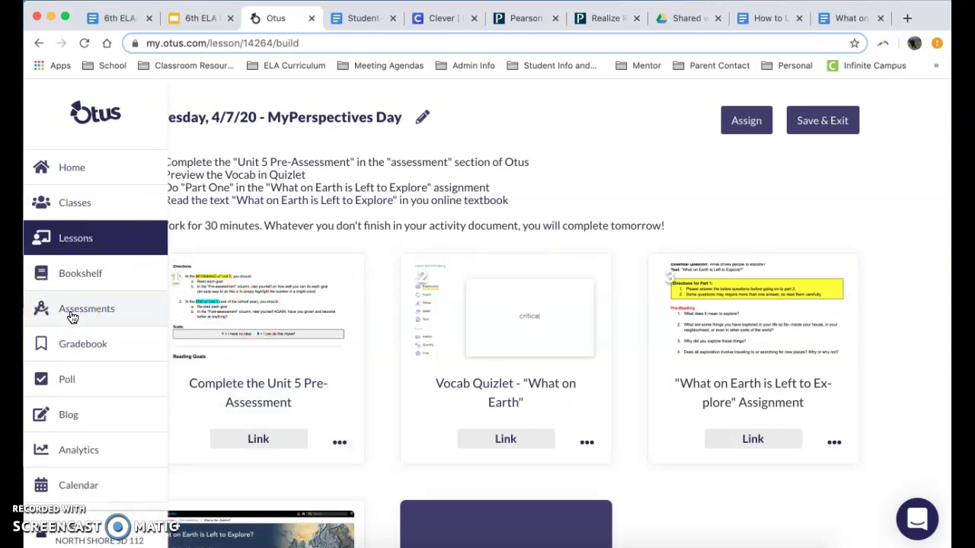
pyautogui.click(255, 441)
pyautogui.click(48, 310)
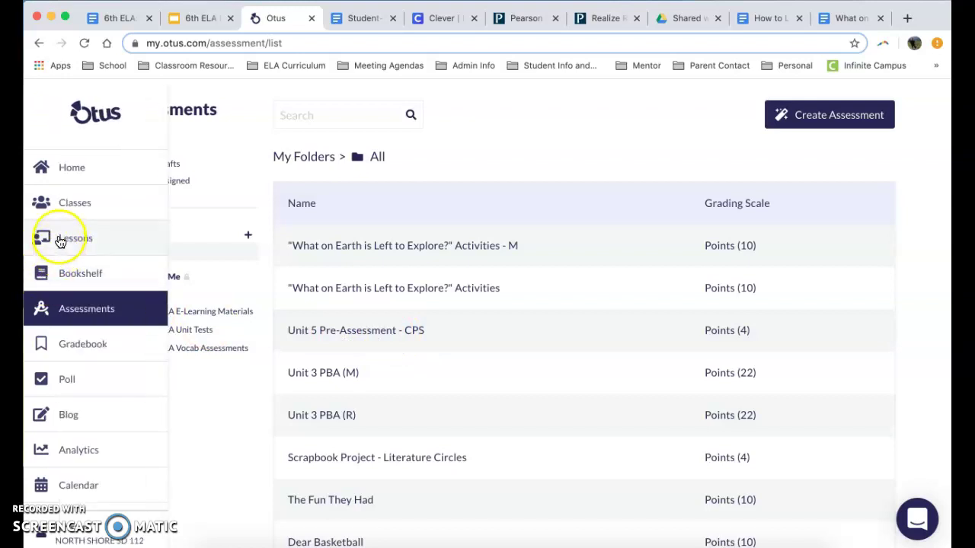
pyautogui.click(39, 43)
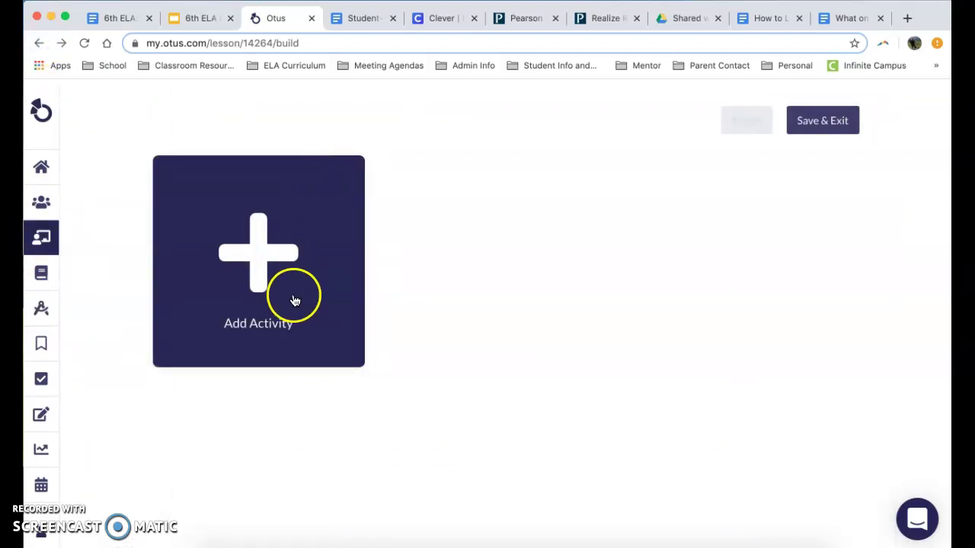
# Step: Bring up the Unit 5 Goals document and scroll from its Directions down to the Reading Goals table
pyautogui.click(348, 18)
pyautogui.scroll(-2, 381, 305)
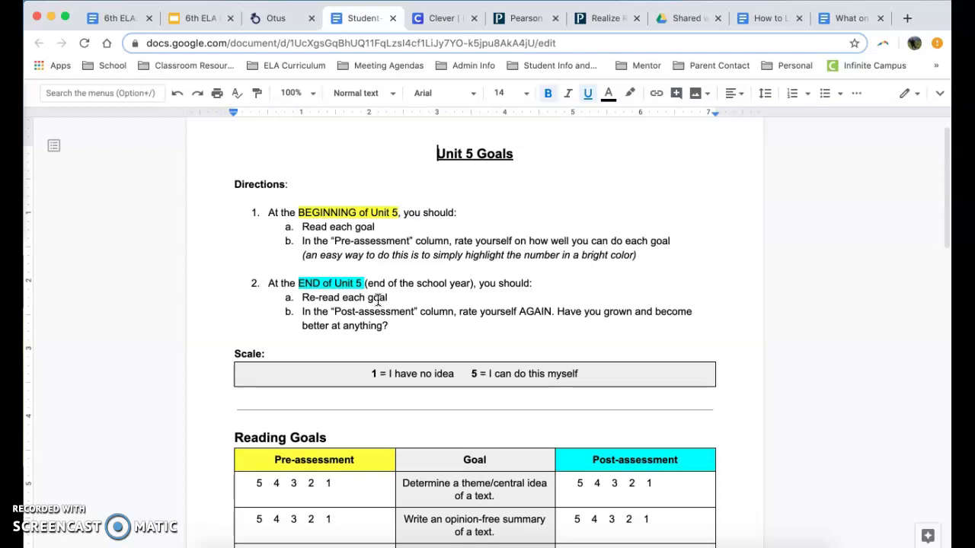
pyautogui.click(278, 239)
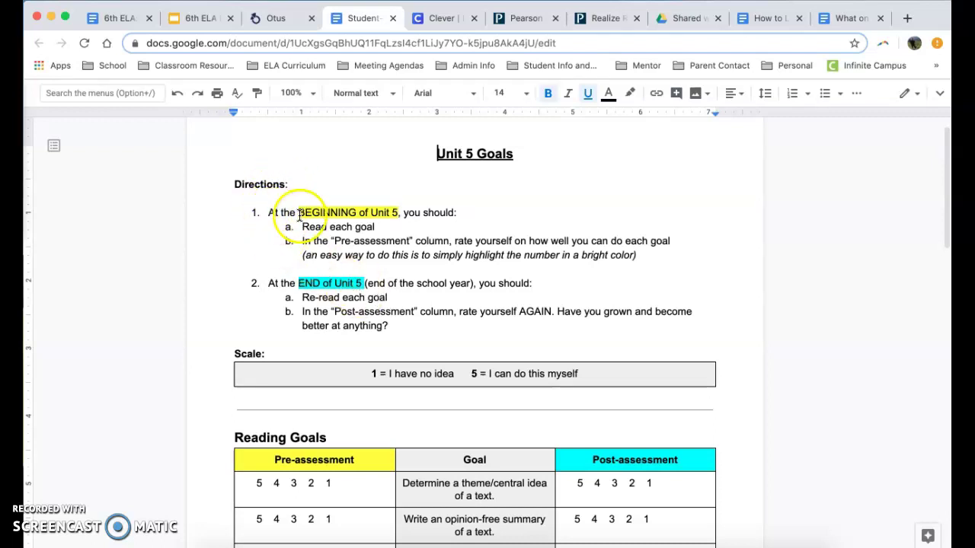
pyautogui.scroll(-5, 311, 418)
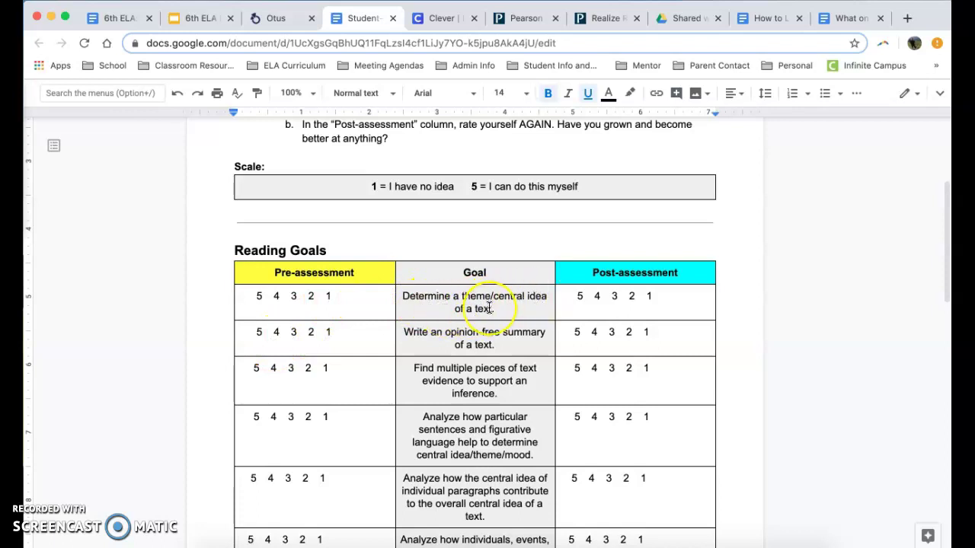
pyautogui.click(328, 297)
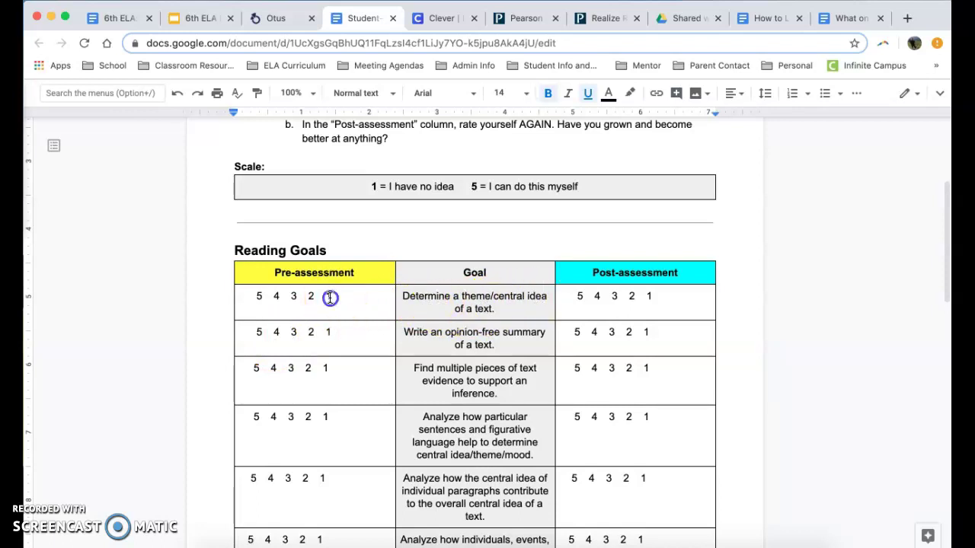
pyautogui.scroll(5, 398, 356)
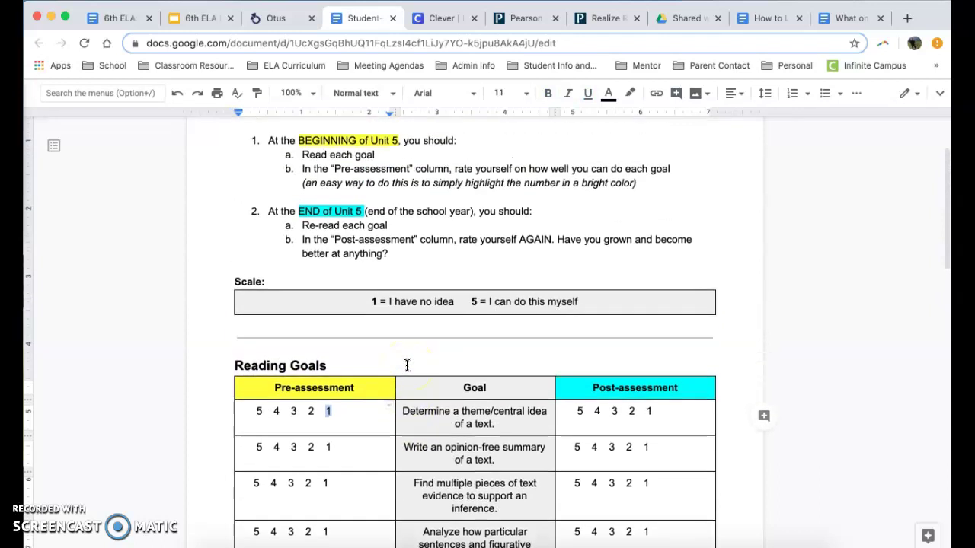
pyautogui.click(630, 93)
pyautogui.click(682, 162)
pyautogui.scroll(-3, 415, 400)
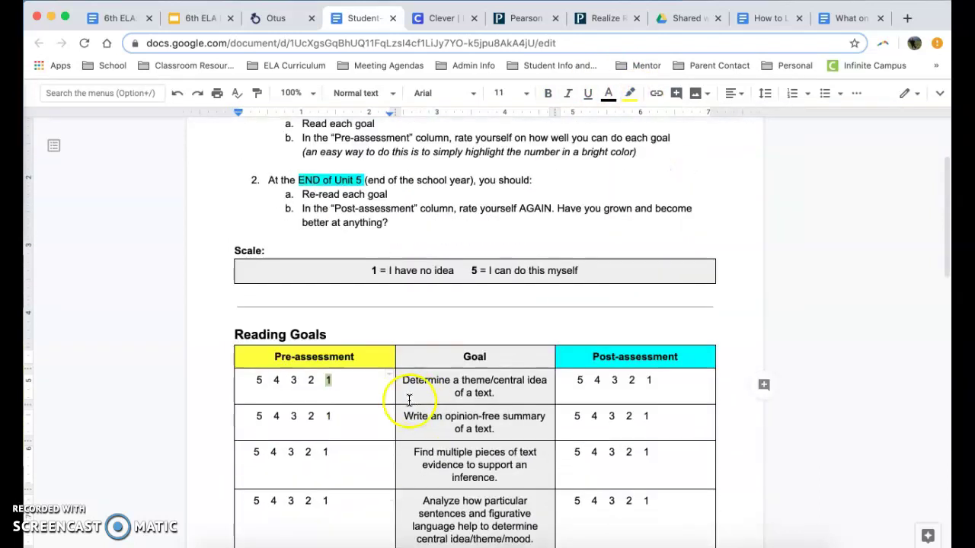
pyautogui.click(349, 399)
pyautogui.click(177, 93)
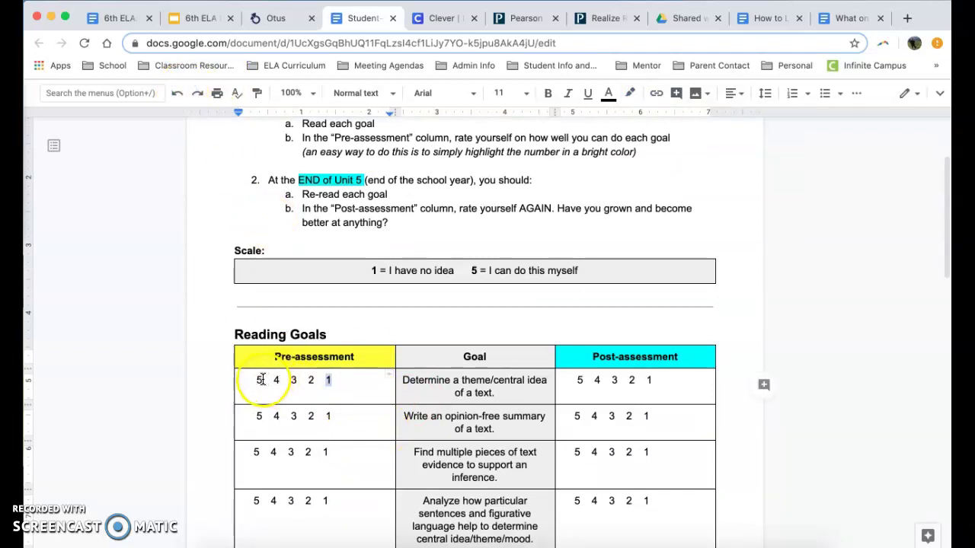
pyautogui.moveTo(255, 380); pyautogui.dragTo(262, 380)
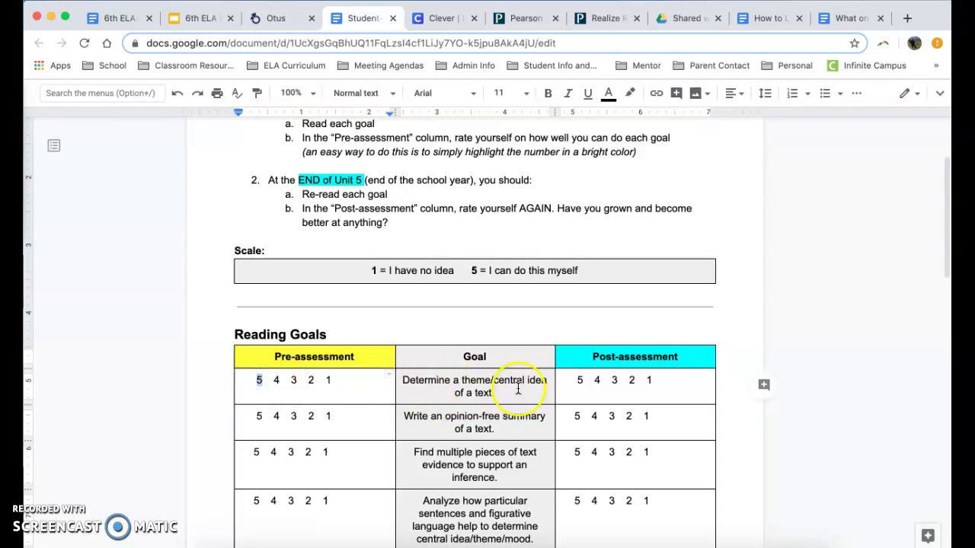
pyautogui.click(629, 93)
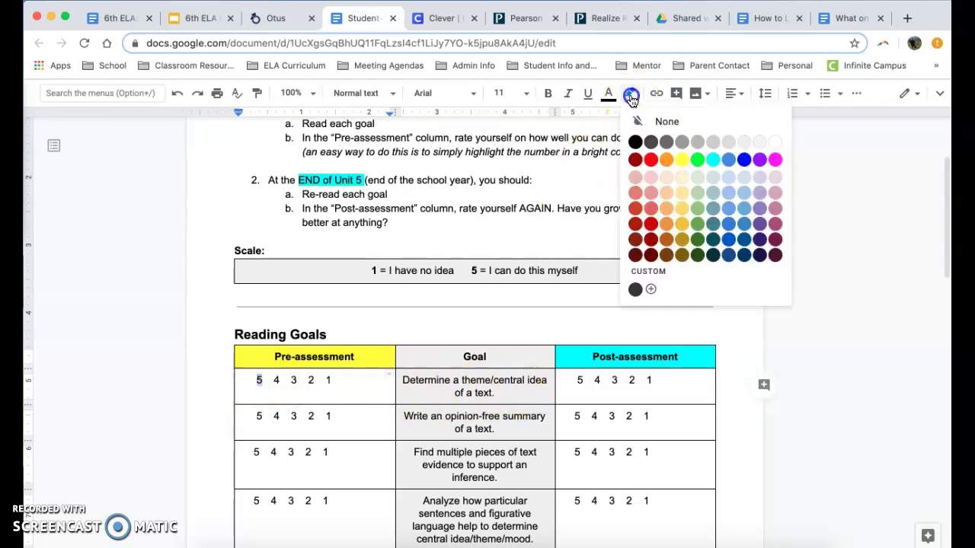
pyautogui.click(678, 160)
pyautogui.click(340, 379)
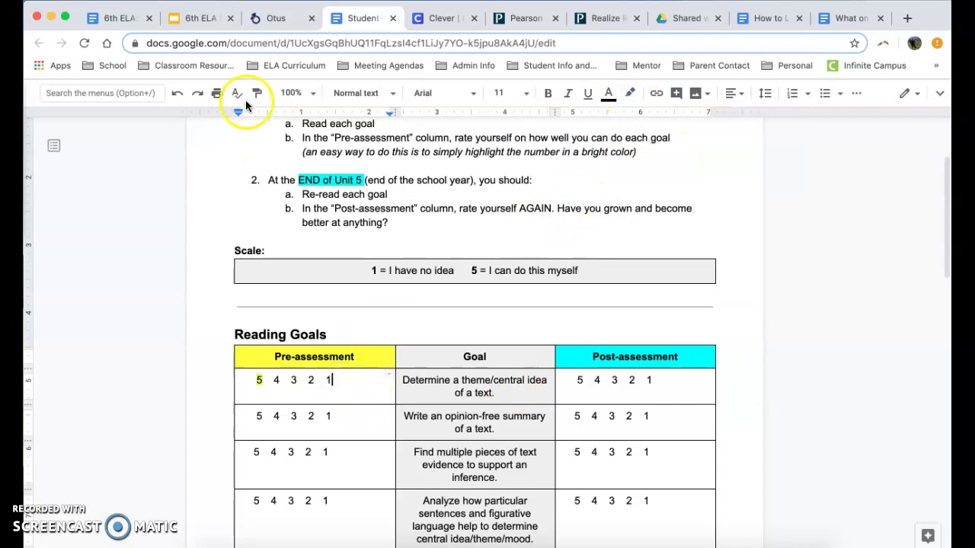
pyautogui.click(175, 93)
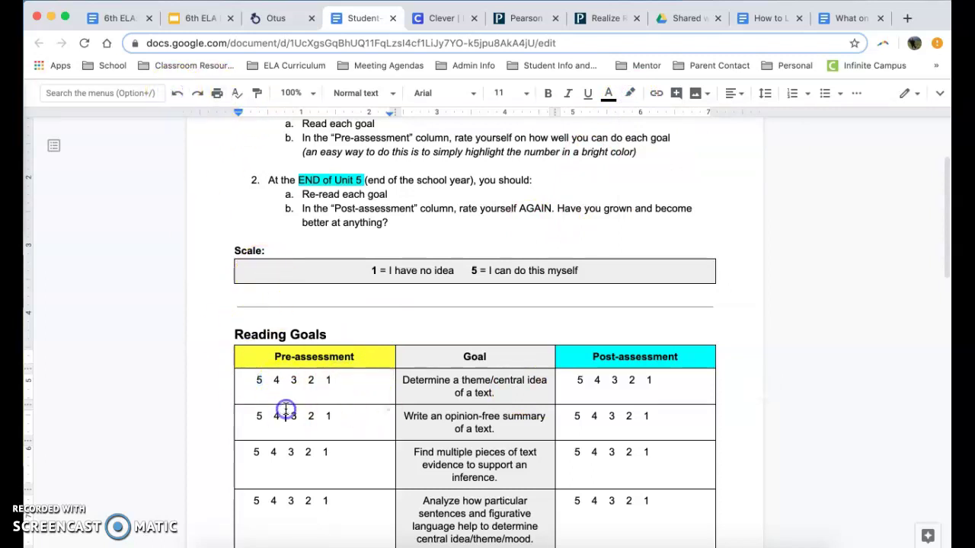
pyautogui.scroll(-3, 285, 409)
pyautogui.scroll(-4, 294, 444)
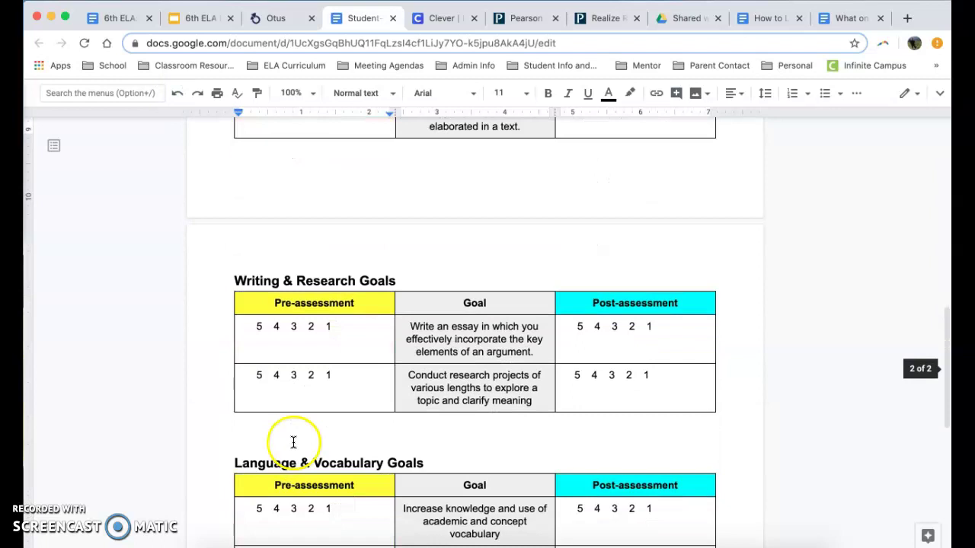
pyautogui.scroll(-6, 306, 327)
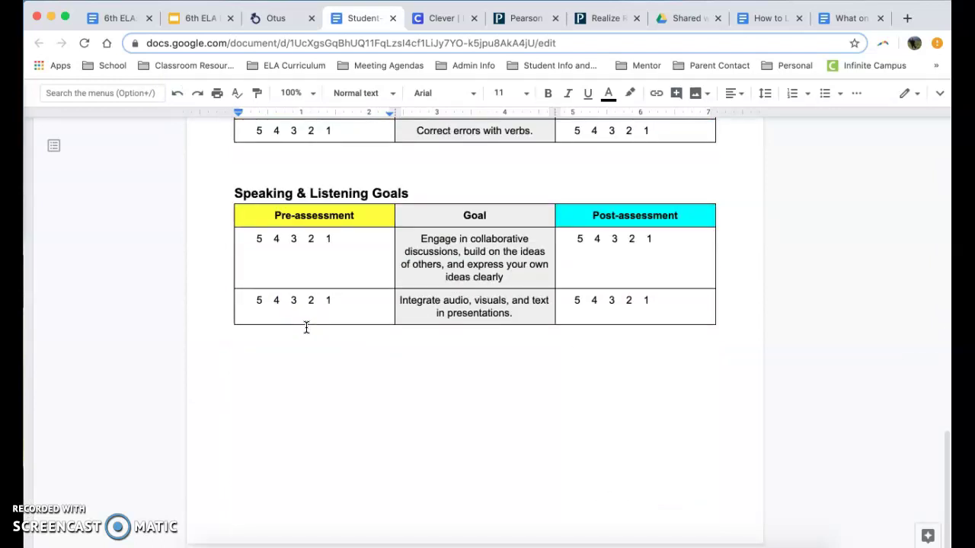
pyautogui.scroll(12, 306, 328)
pyautogui.scroll(4, 306, 327)
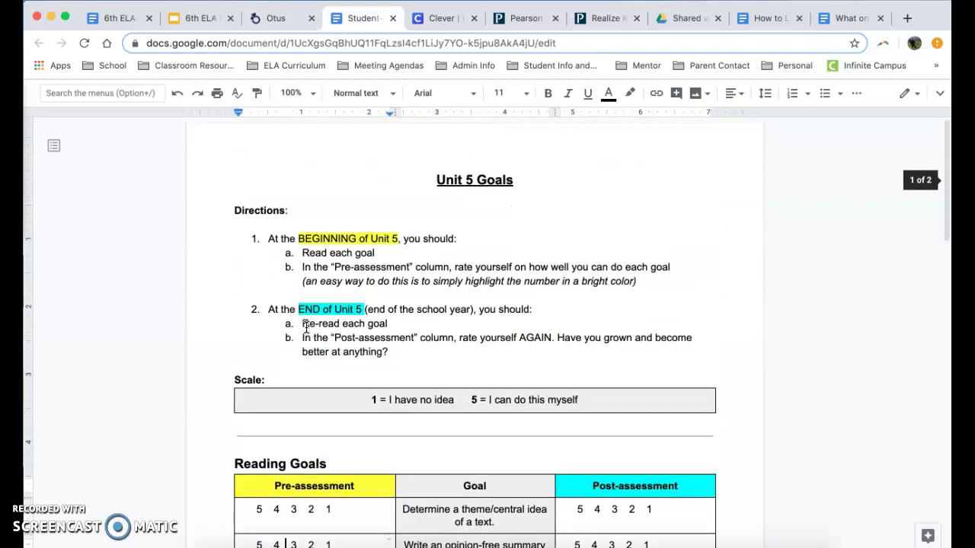
# Step: In Otus, open Assessments from the sidebar to list the drafts, including Unit 5 Pre-Assessment - CPS
pyautogui.click(259, 18)
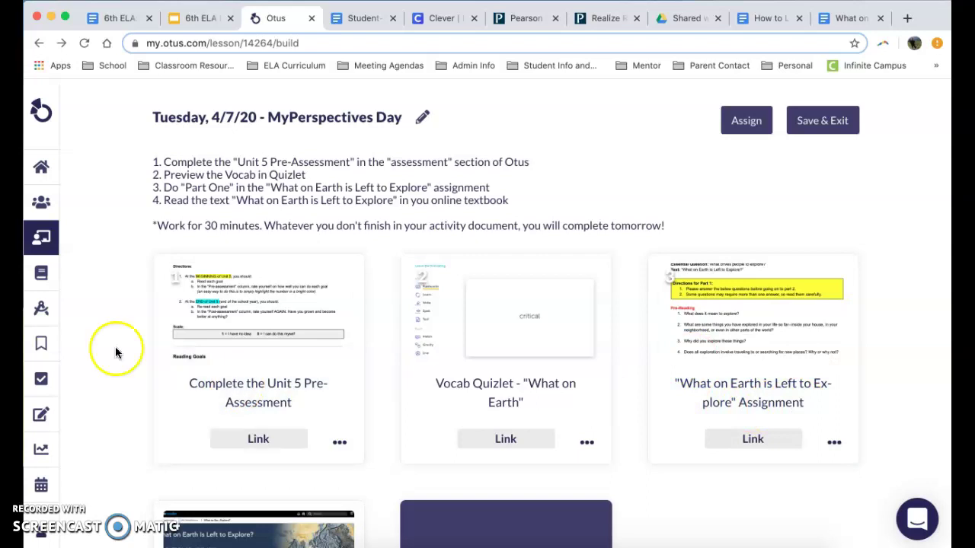
pyautogui.moveTo(39, 311)
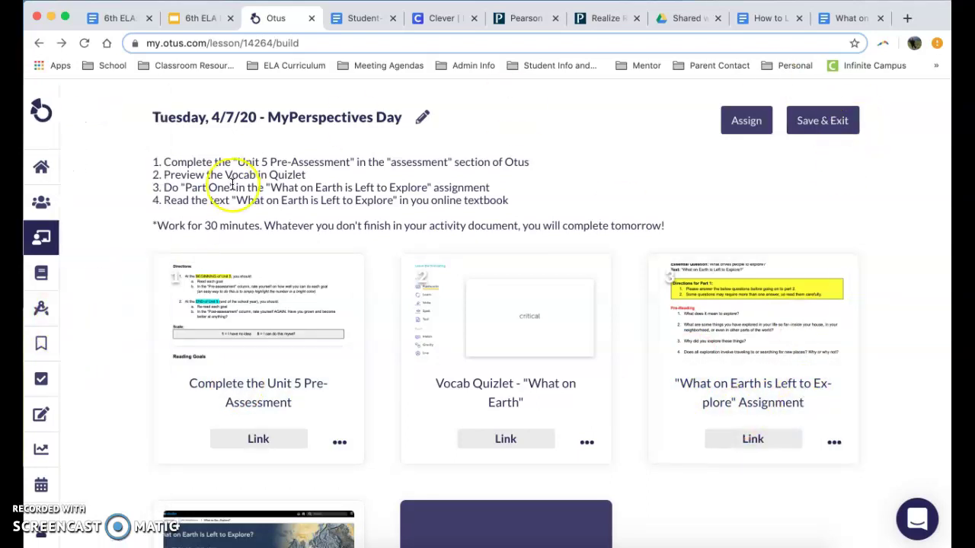
pyautogui.click(59, 312)
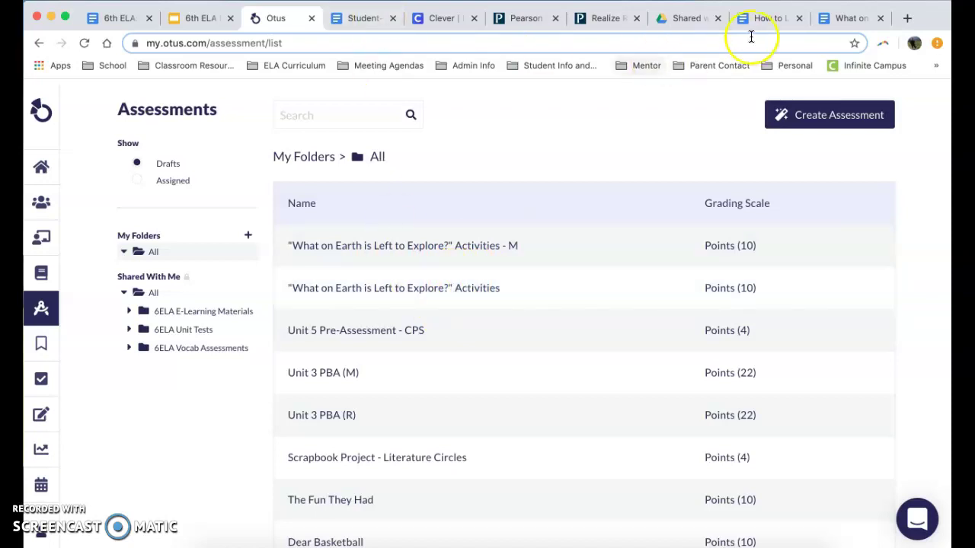
# Step: Switch to the 'What on Earth is Left to Explore?' activity document and scroll through its pages
pyautogui.click(832, 18)
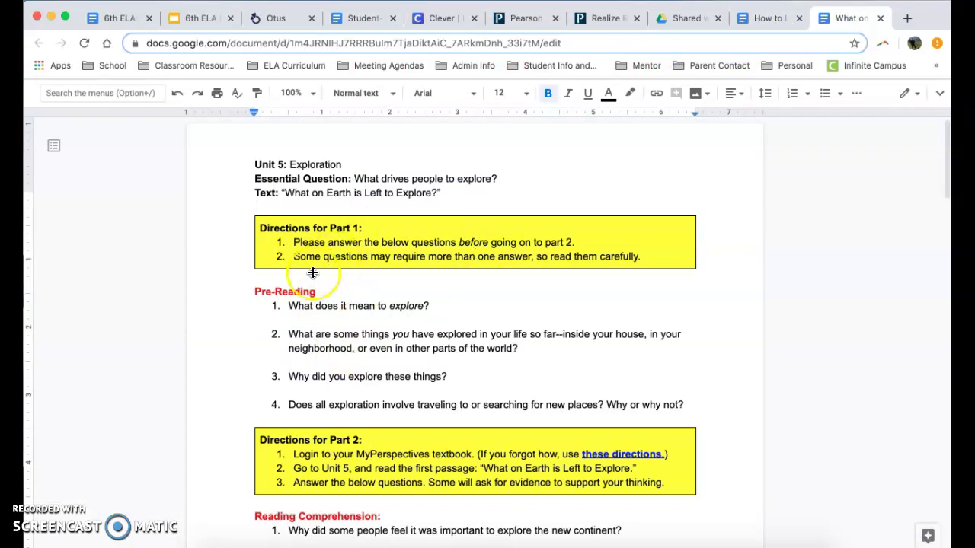
pyautogui.scroll(-10, 312, 272)
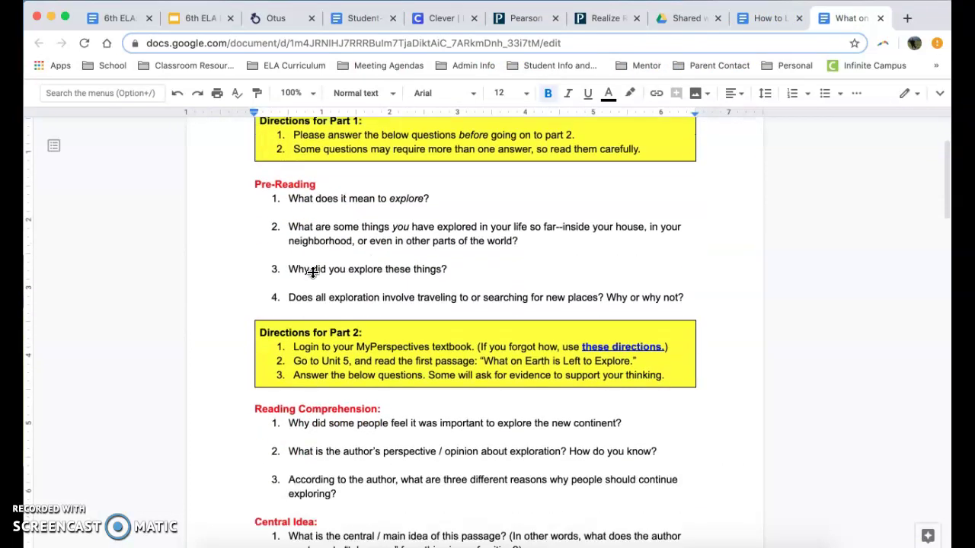
pyautogui.scroll(-12, 312, 273)
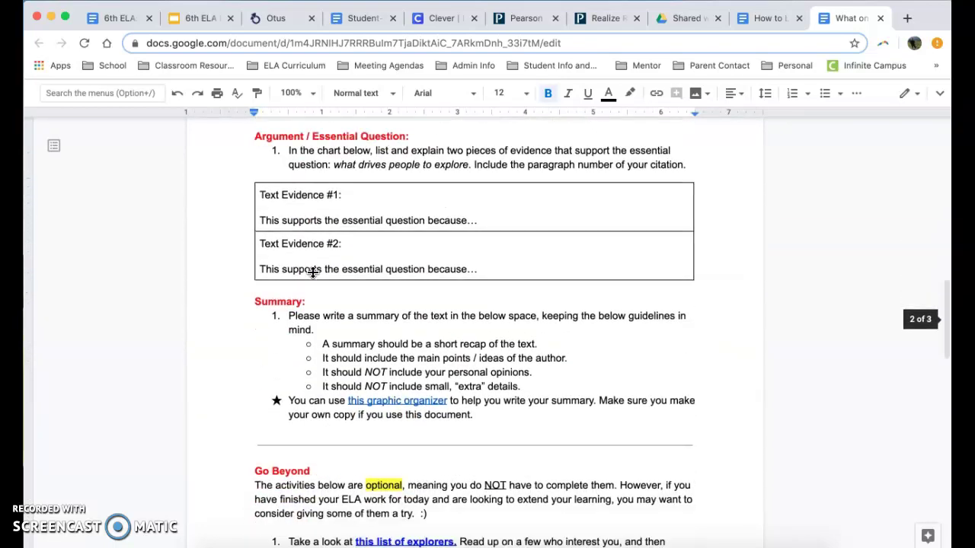
pyautogui.scroll(20, 312, 273)
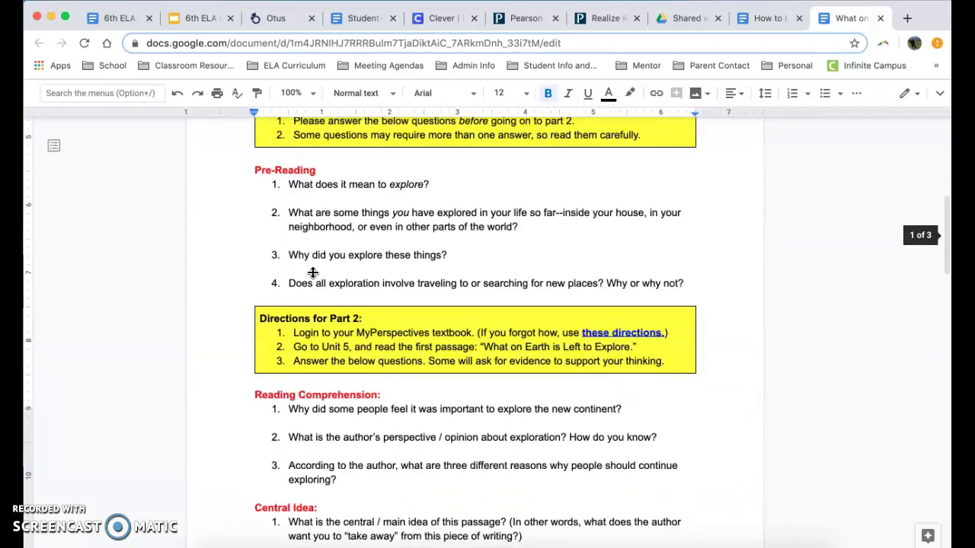
# Step: Highlight the Pre-Reading heading and its four questions, then point to where question 1's answer goes
pyautogui.click(266, 247)
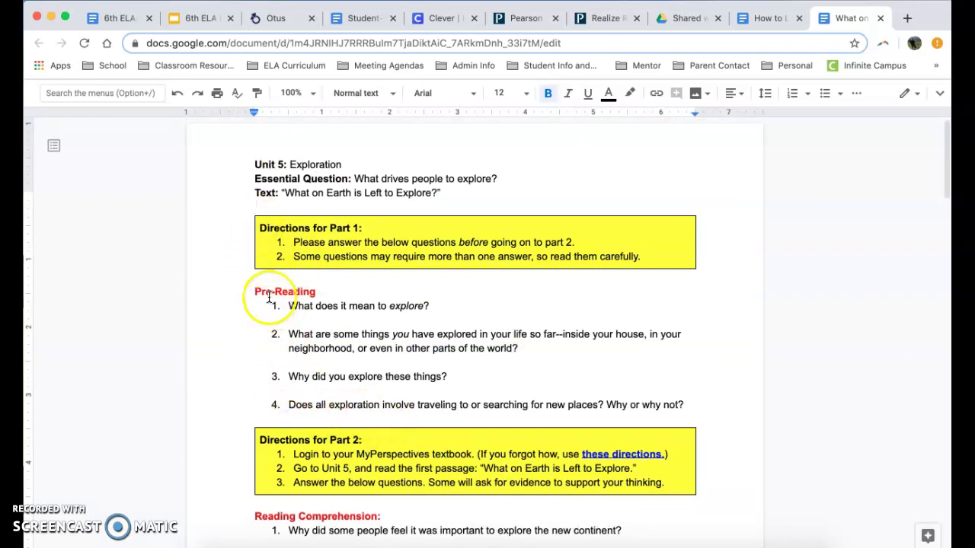
pyautogui.moveTo(255, 291); pyautogui.dragTo(639, 419)
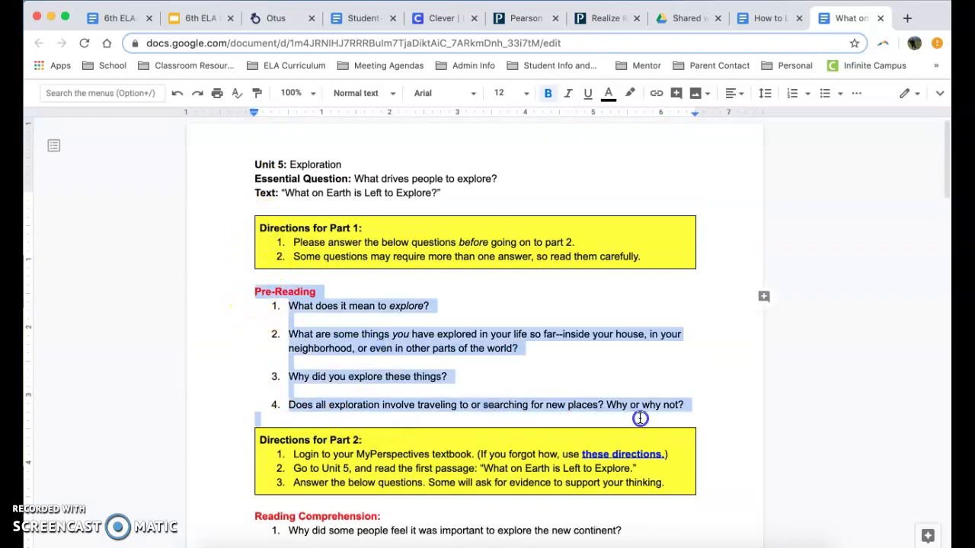
pyautogui.click(690, 405)
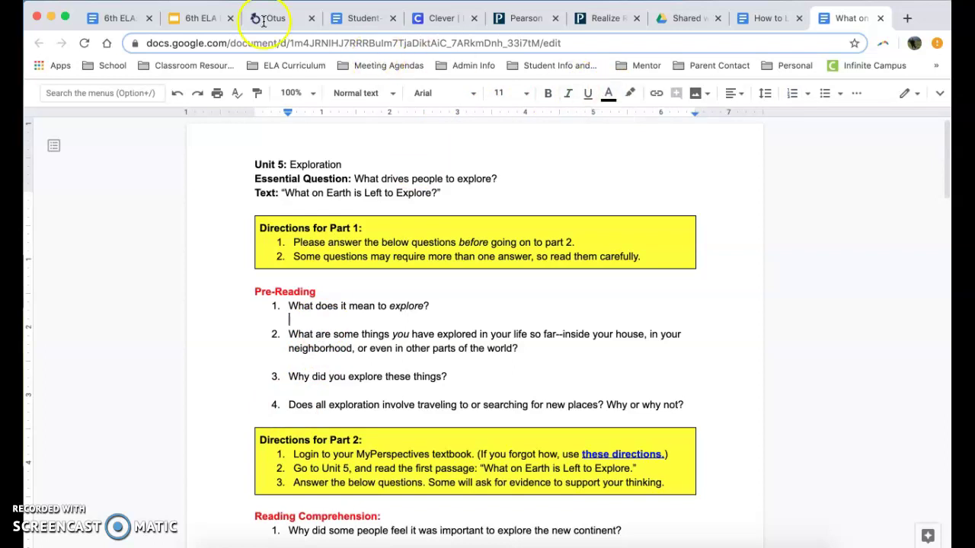
pyautogui.click(354, 323)
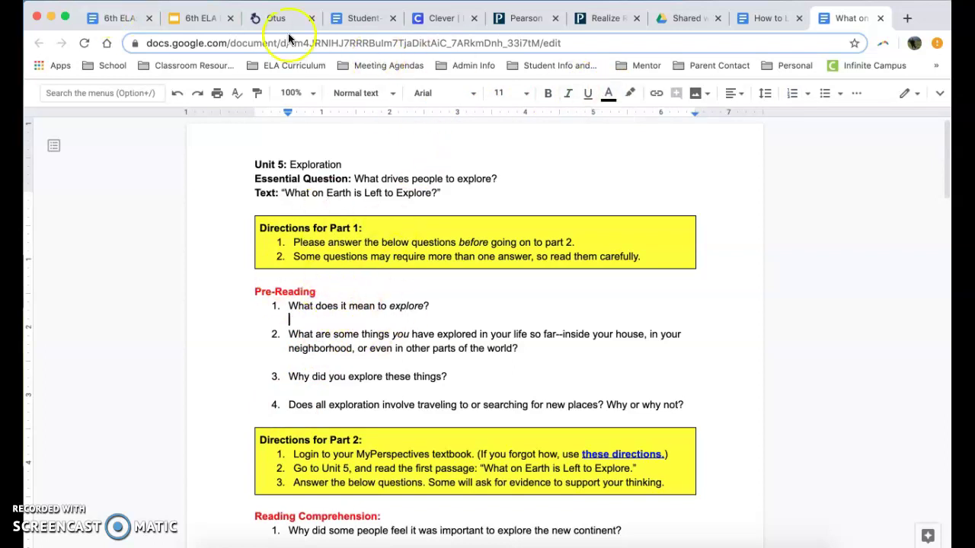
# Step: From Otus Lessons, open the Tuesday, 4/7/20 - MyPerspectives Day lesson and scroll to its four activity cards
pyautogui.click(262, 23)
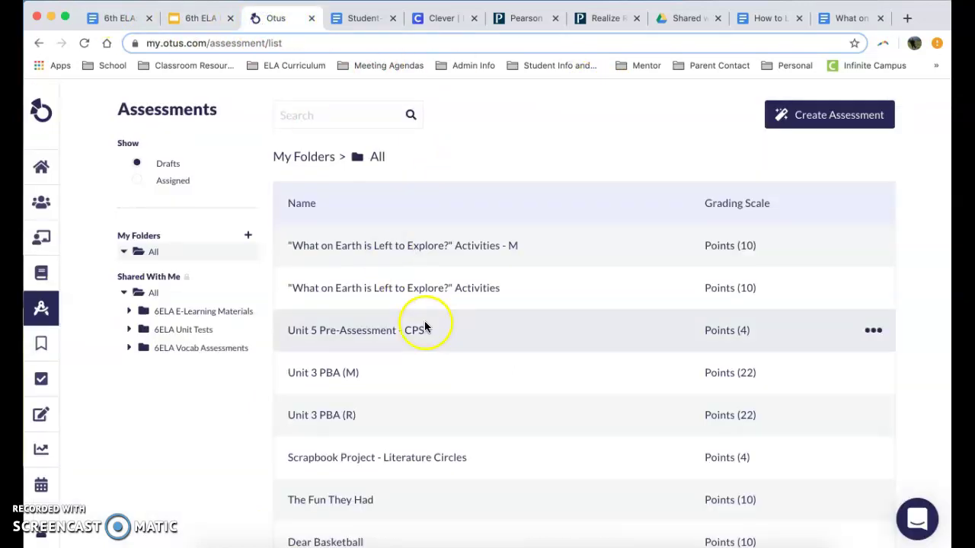
pyautogui.click(66, 253)
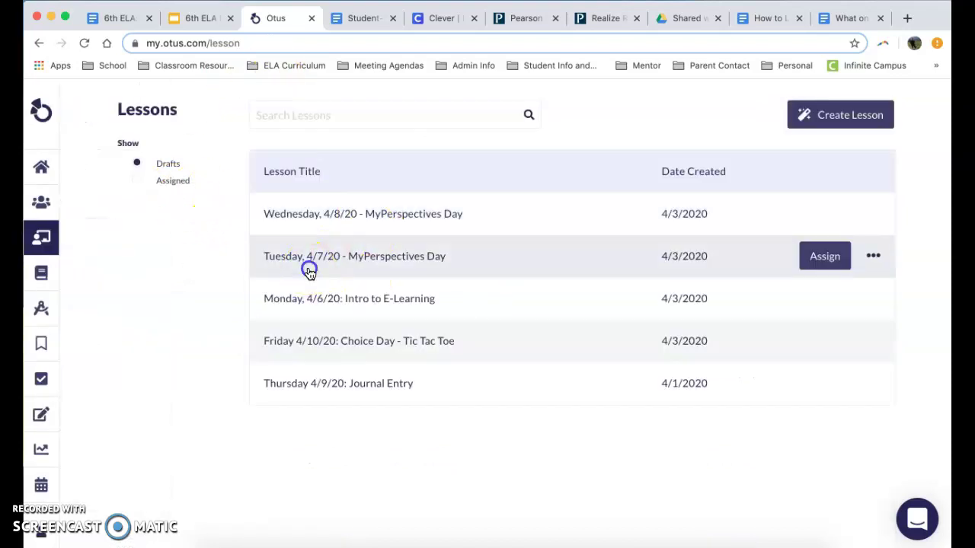
pyautogui.click(309, 273)
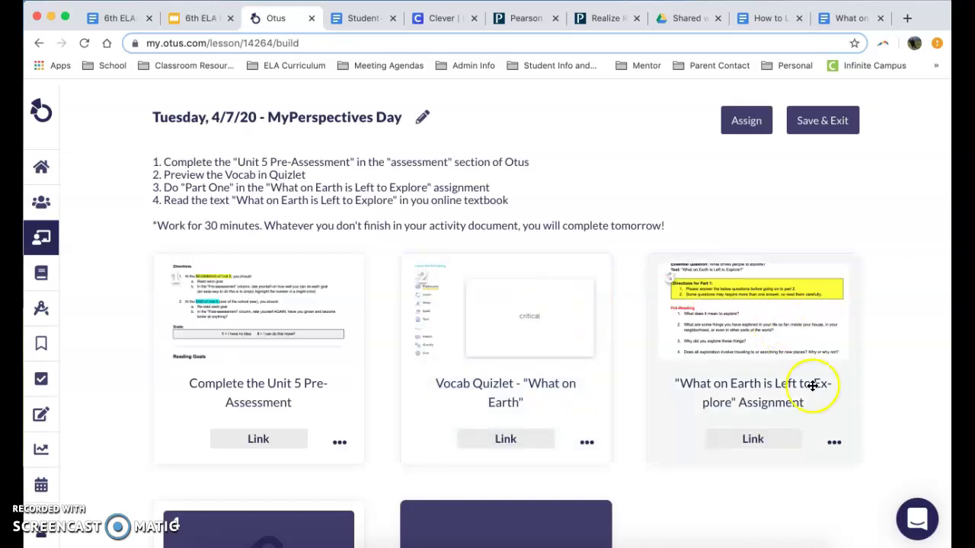
pyautogui.scroll(-5, 838, 461)
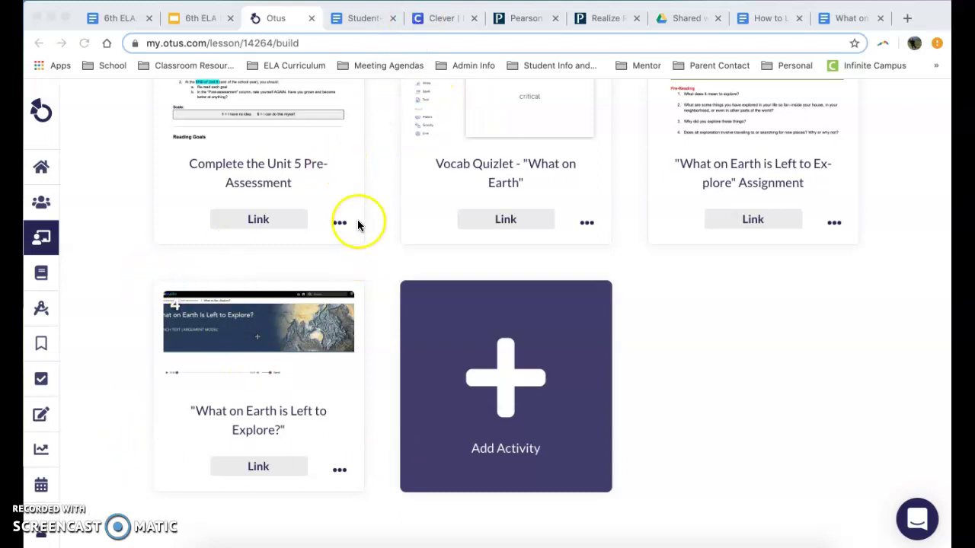
# Step: Open the myPerspectives ELA Grade 6 Student Edition in Realize, check the reader, then return to the launch page
pyautogui.click(436, 21)
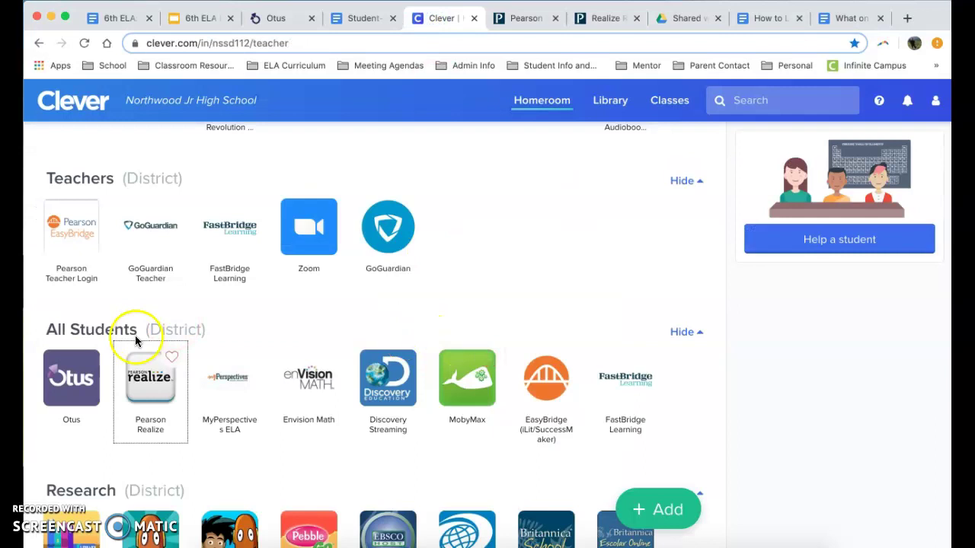
pyautogui.click(512, 19)
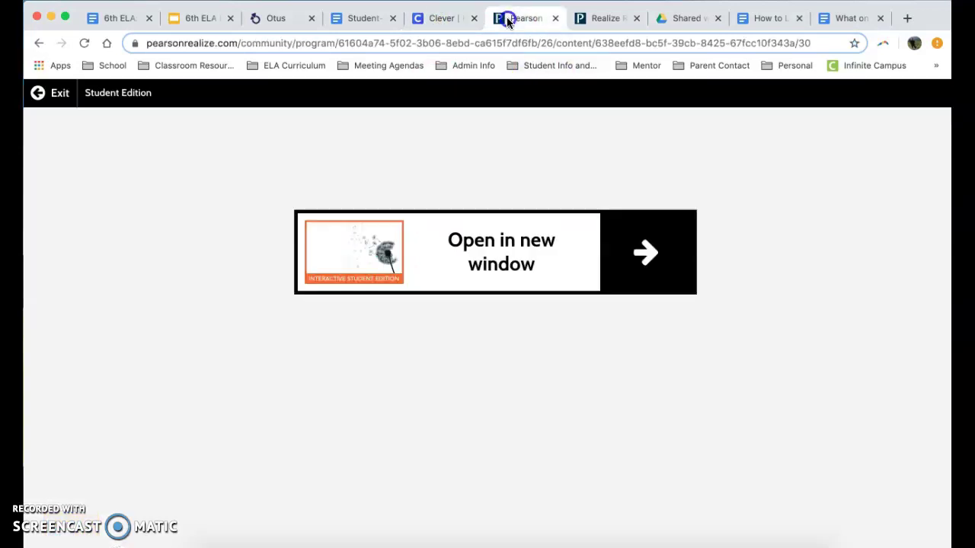
pyautogui.click(49, 93)
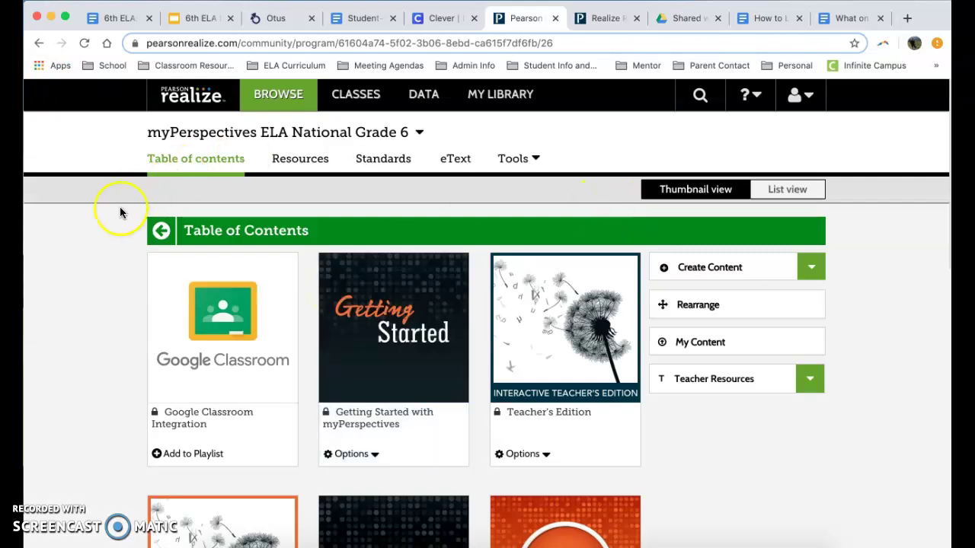
pyautogui.scroll(-5, 125, 393)
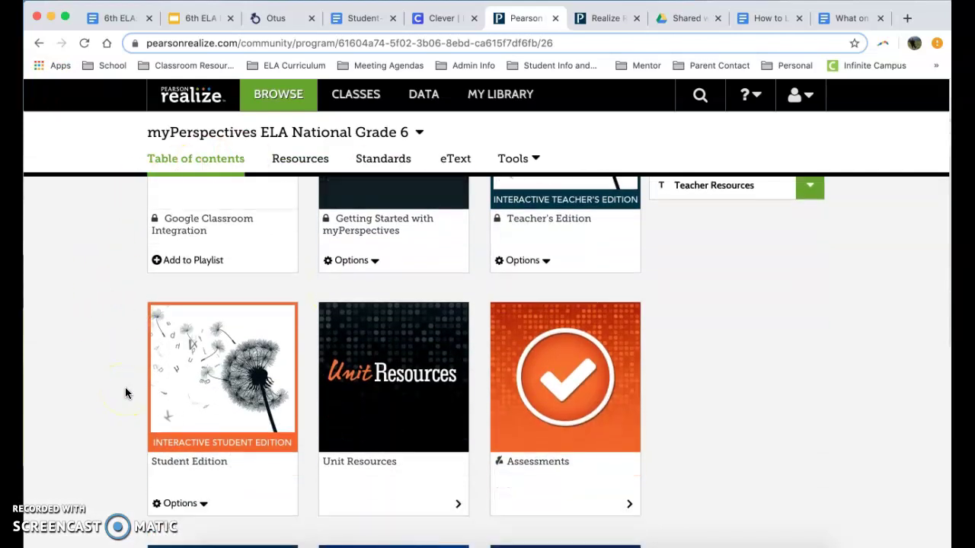
pyautogui.click(209, 383)
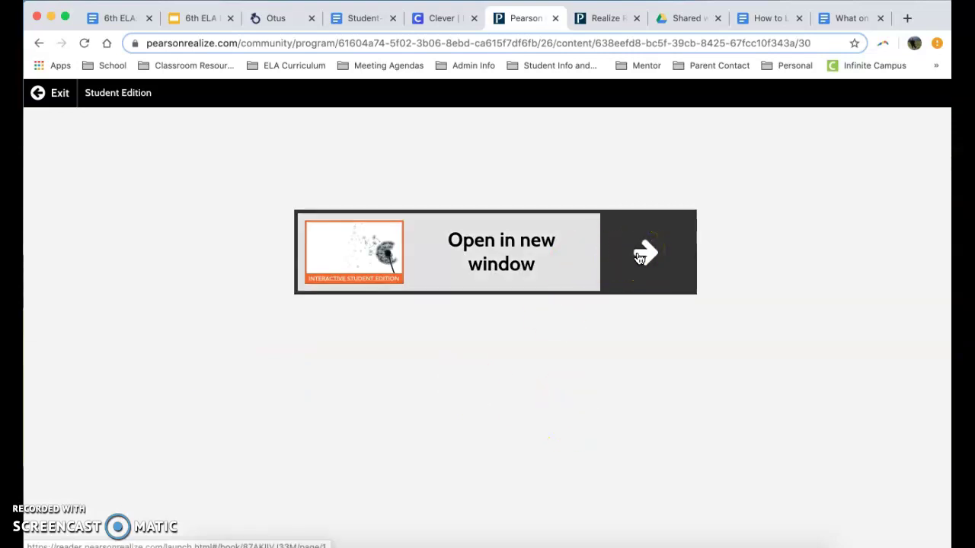
pyautogui.click(592, 19)
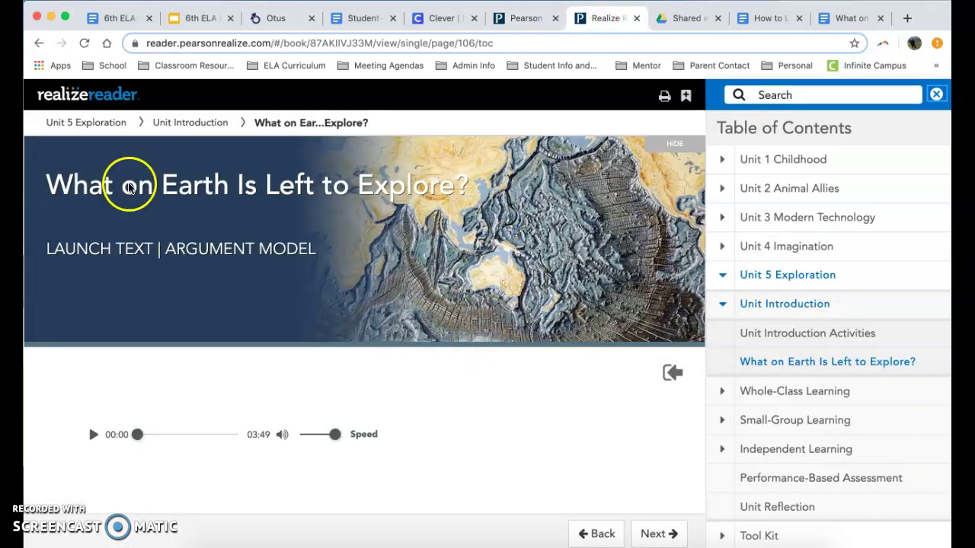
pyautogui.click(506, 18)
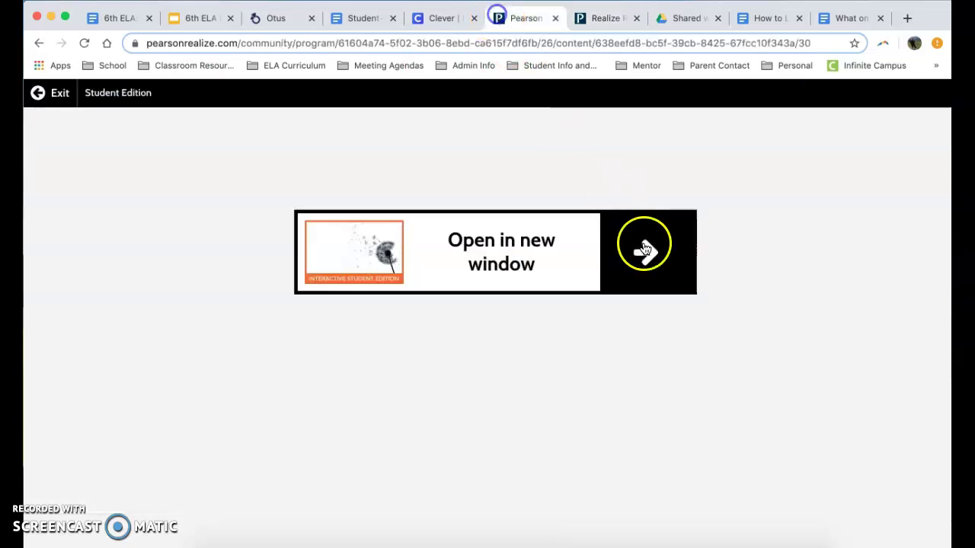
# Step: Launch the textbook in a new window and navigate its contents to Unit 5's 'What on Earth Is Left to Explore?'
pyautogui.click(644, 250)
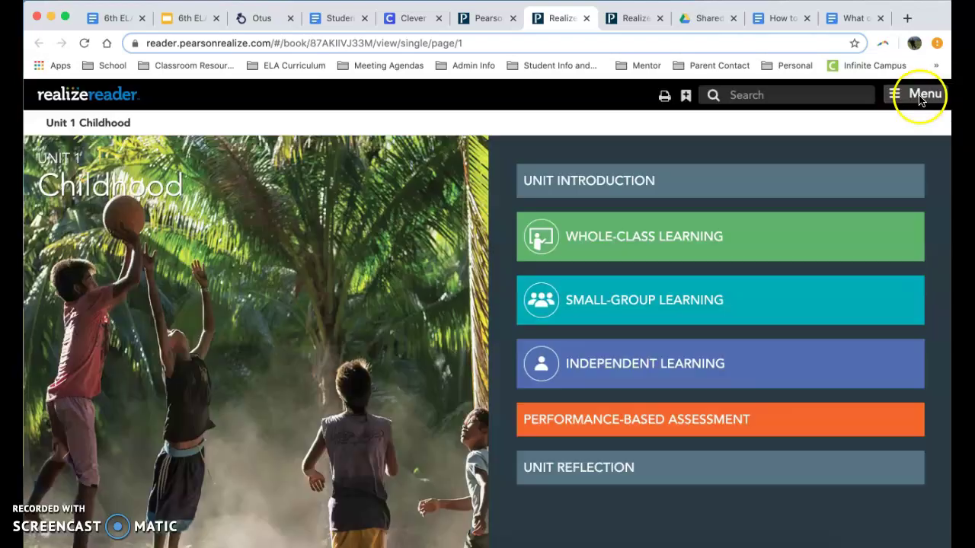
pyautogui.click(923, 94)
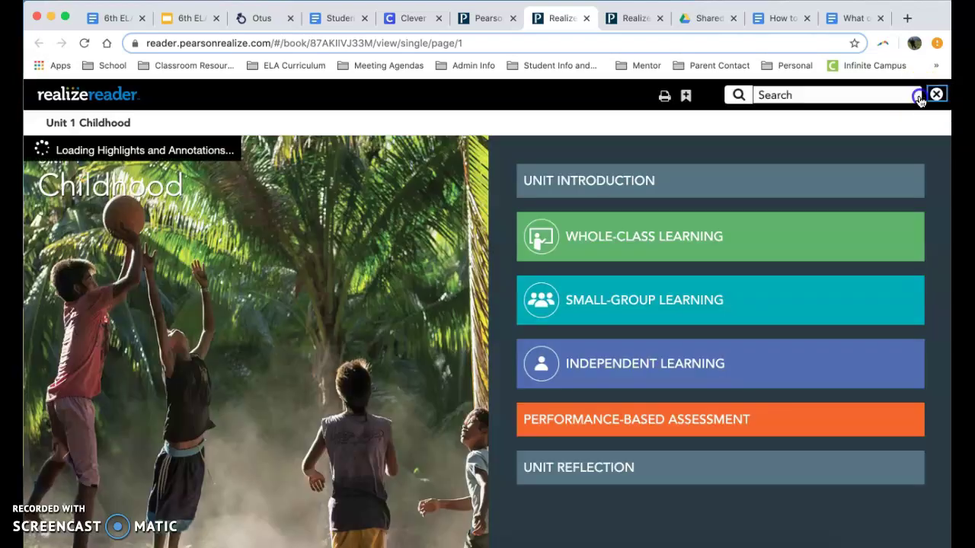
pyautogui.click(796, 138)
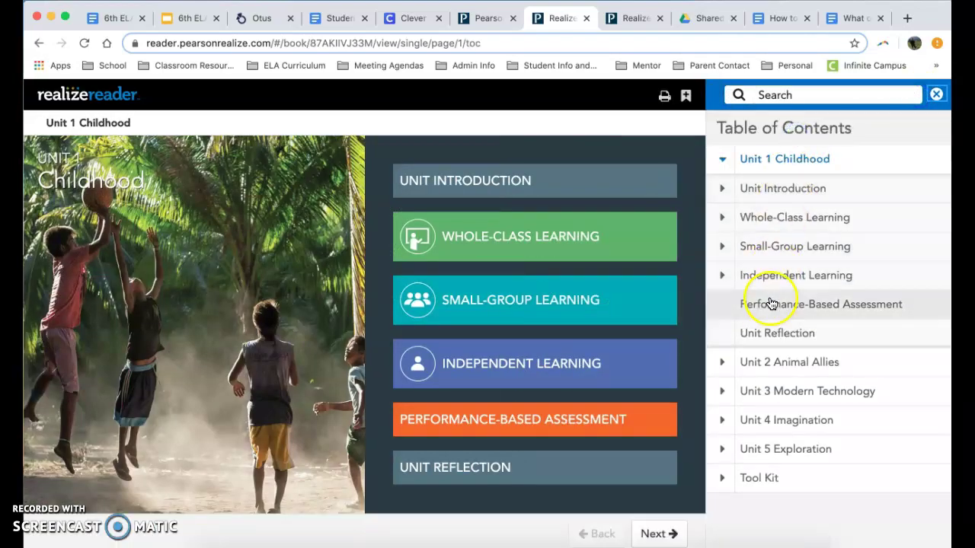
pyautogui.click(774, 450)
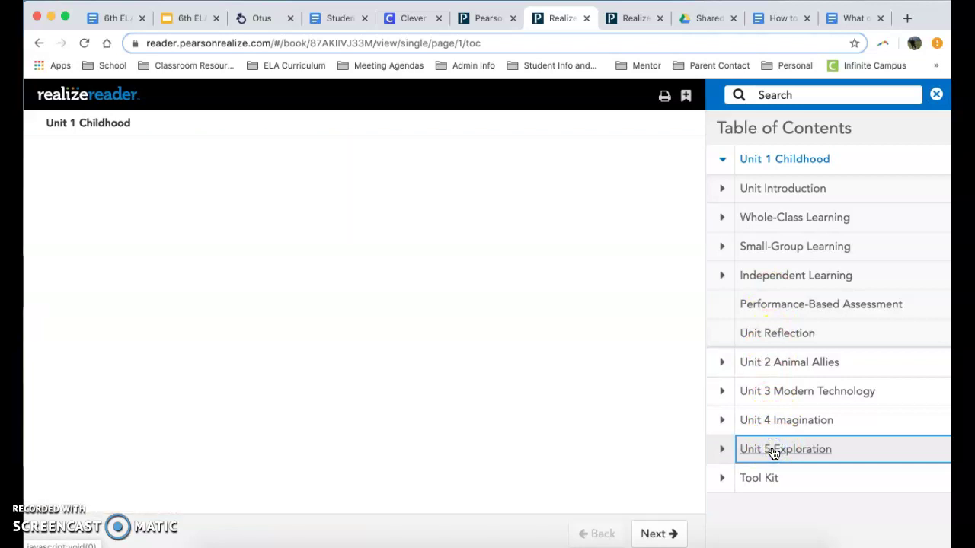
pyautogui.click(720, 450)
pyautogui.click(779, 390)
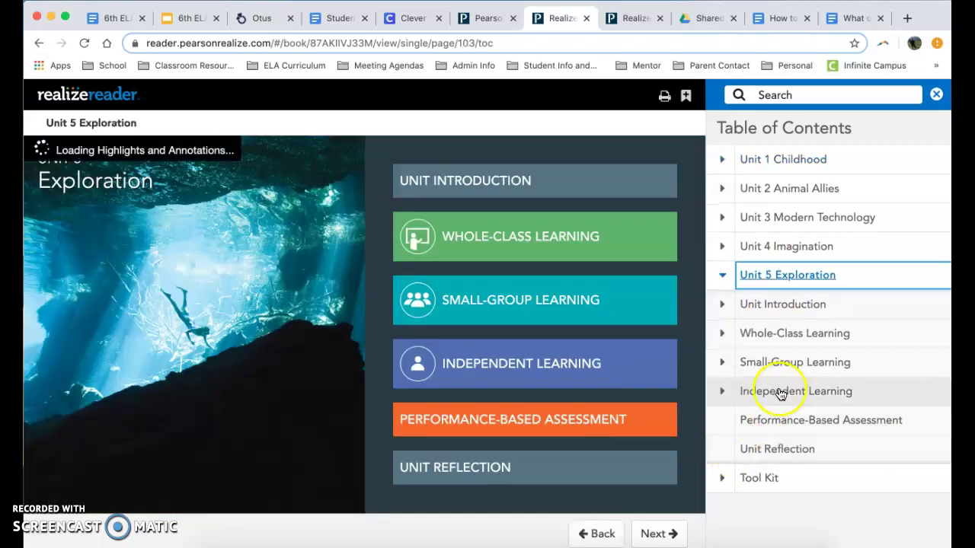
pyautogui.click(775, 306)
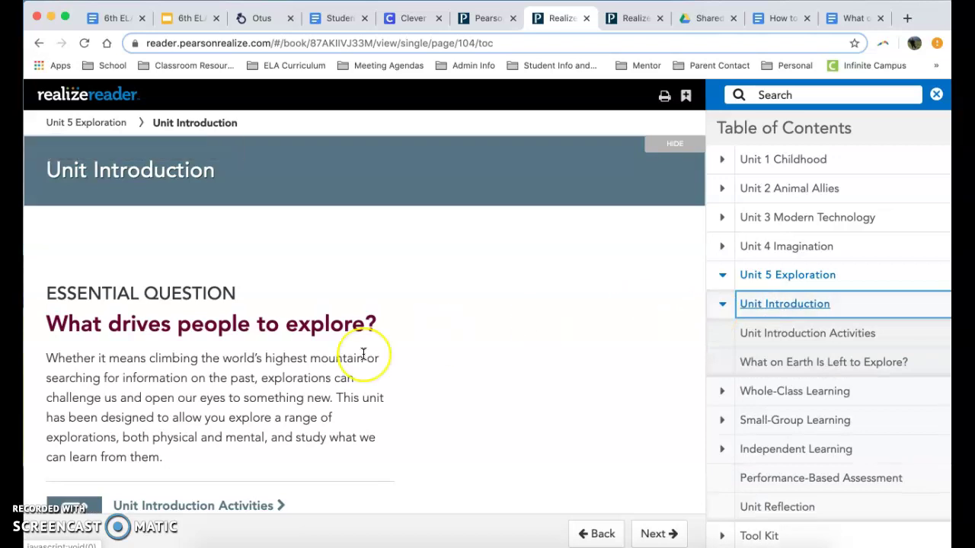
pyautogui.scroll(-5, 362, 354)
pyautogui.click(178, 326)
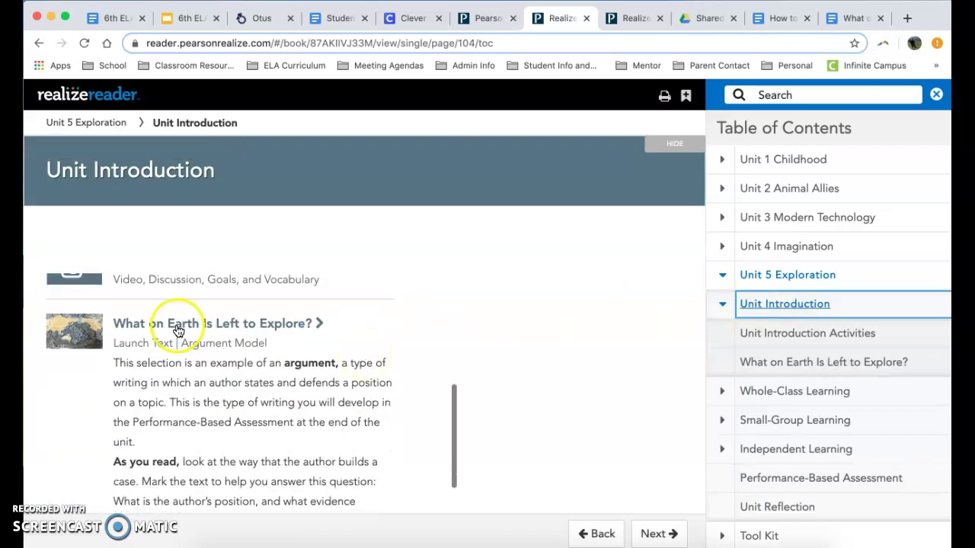
pyautogui.click(175, 330)
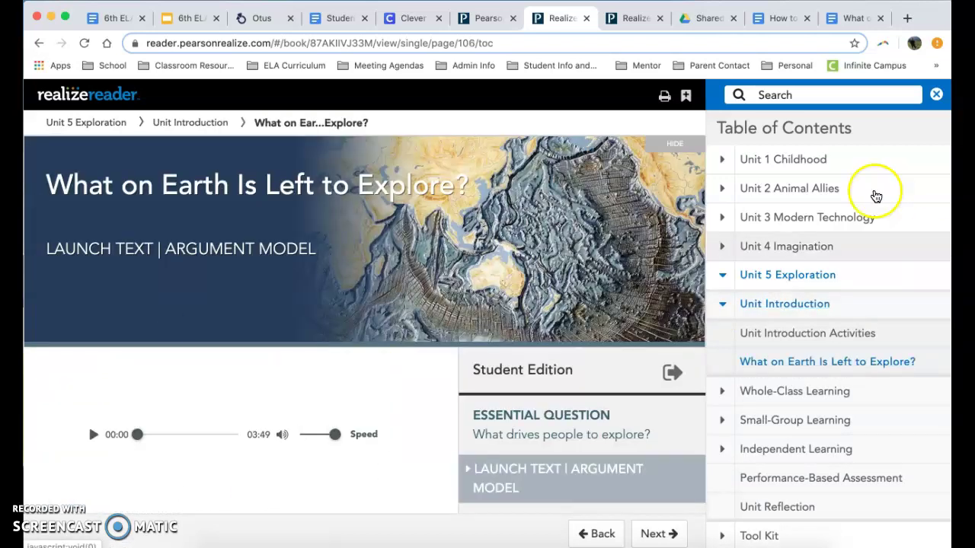
# Step: Close the contents, menu and side panel, hide the title banner, and restore the read-aloud controls
pyautogui.click(937, 95)
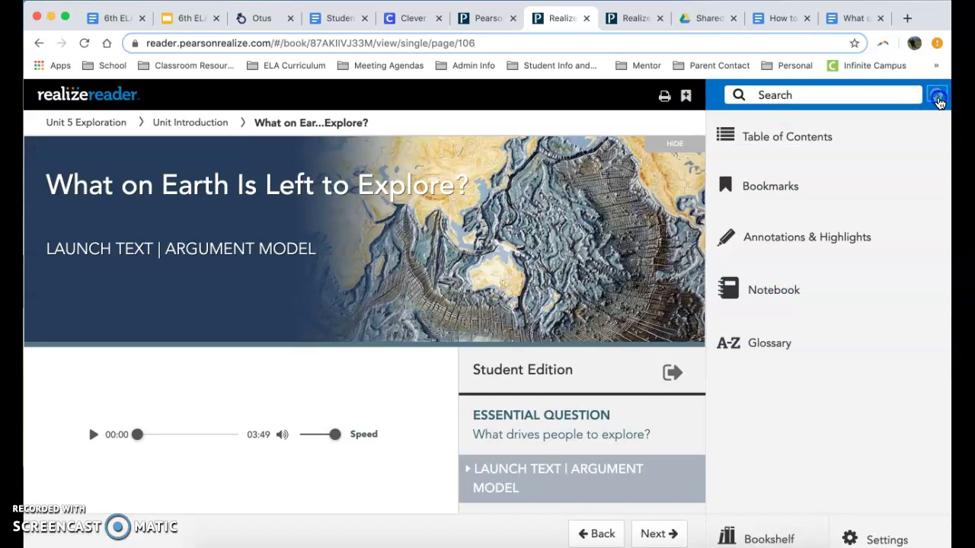
pyautogui.click(936, 93)
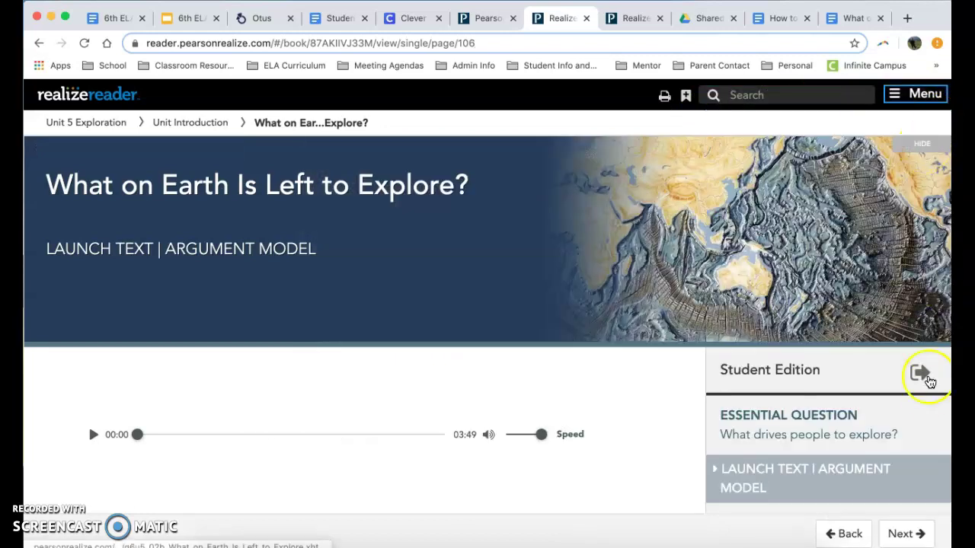
pyautogui.click(920, 373)
pyautogui.click(427, 424)
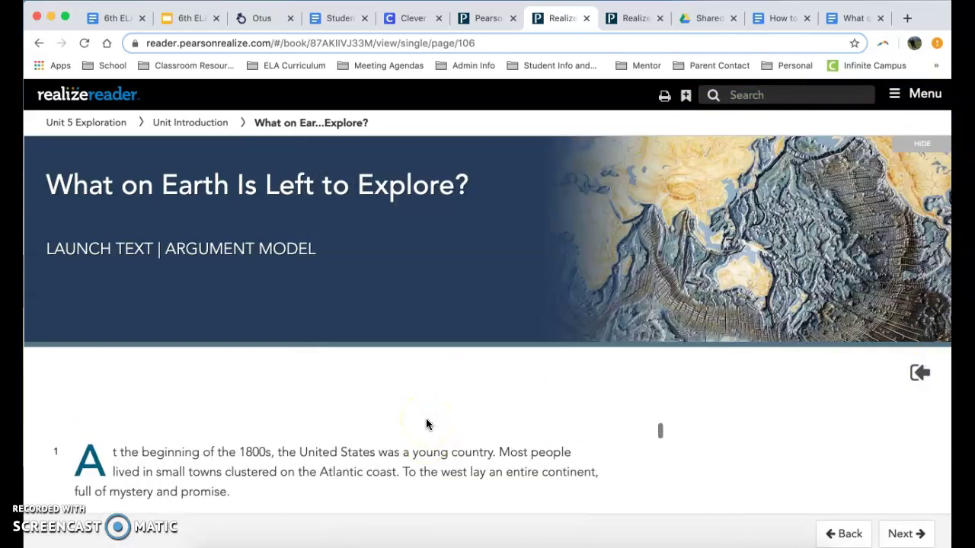
pyautogui.click(922, 143)
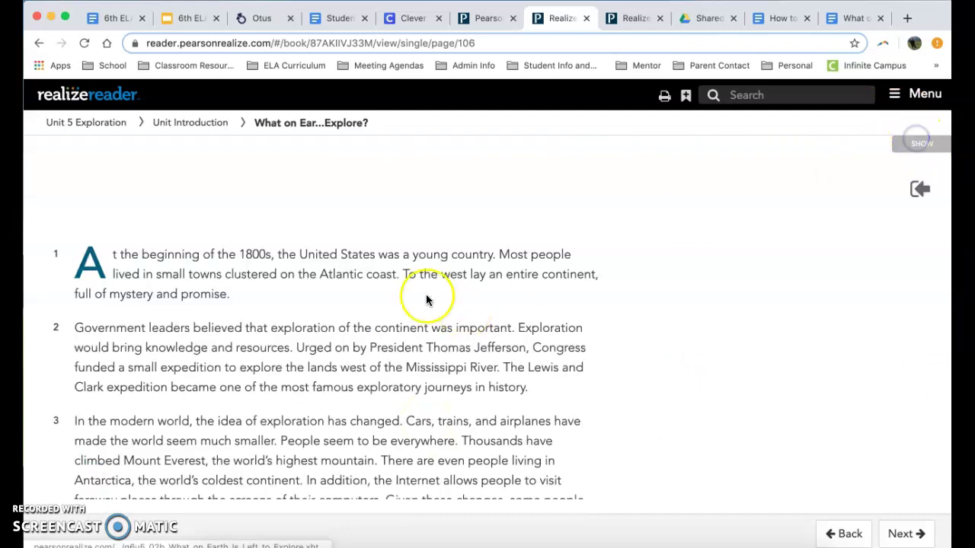
pyautogui.click(237, 249)
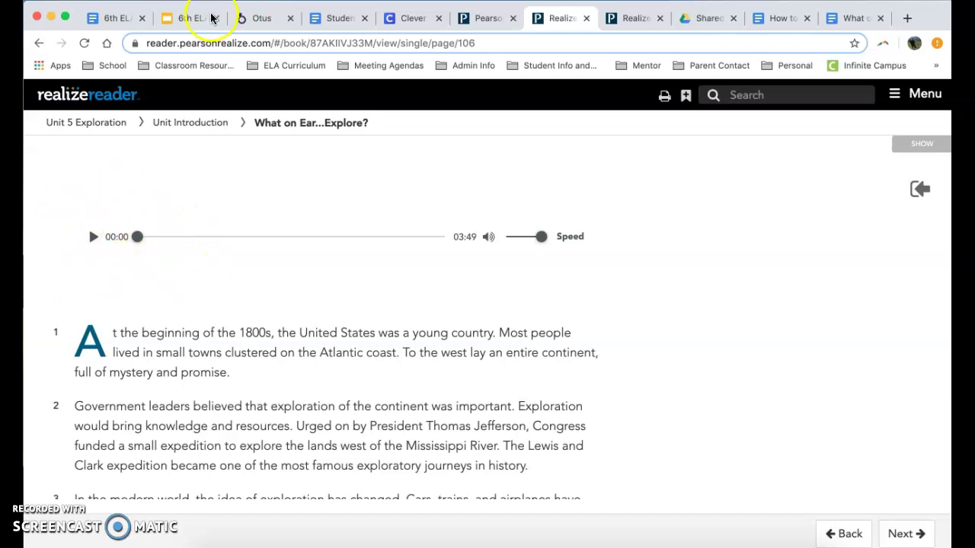
# Step: Back in the Otus Tuesday lesson, scroll to its title and briefly highlight 'Work for 30 minutes.'
pyautogui.click(187, 18)
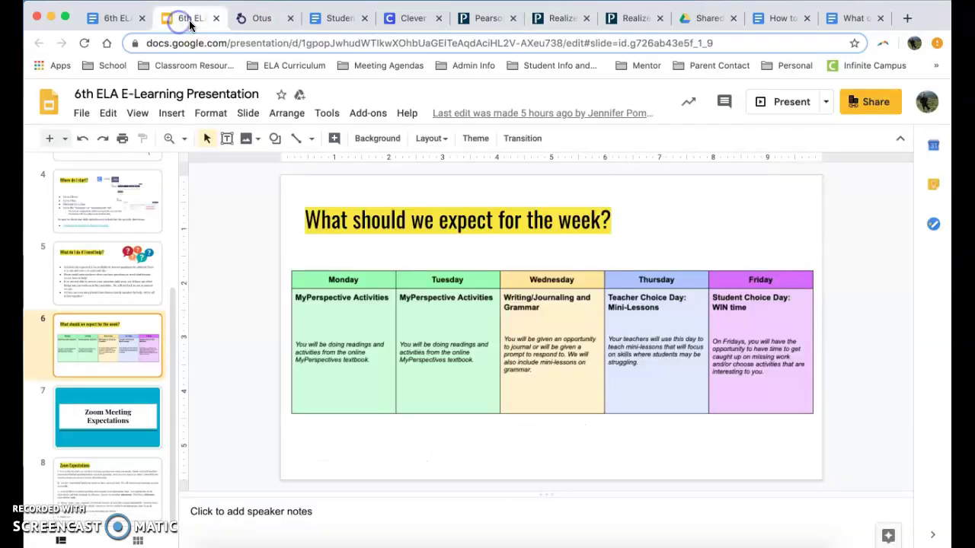
pyautogui.click(241, 20)
pyautogui.scroll(5, 442, 376)
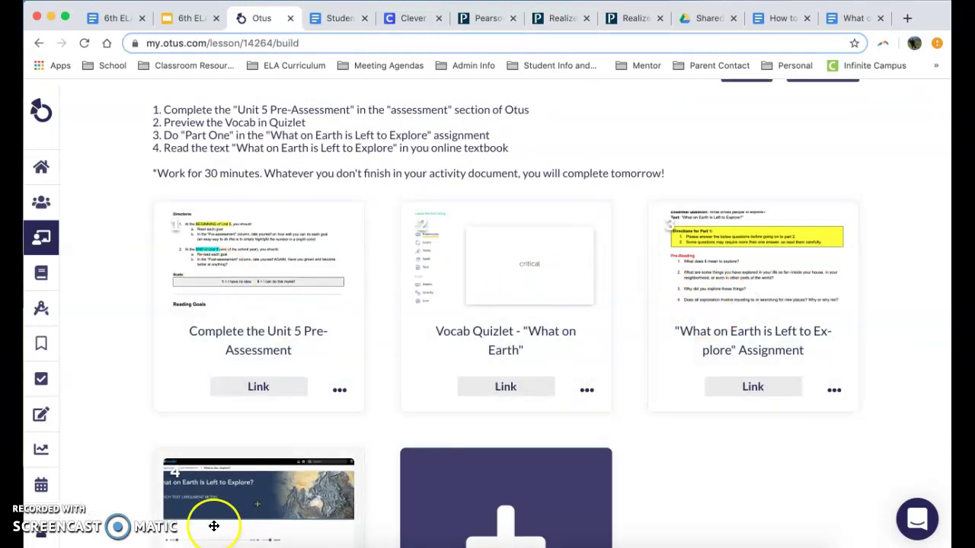
pyautogui.scroll(2, 367, 296)
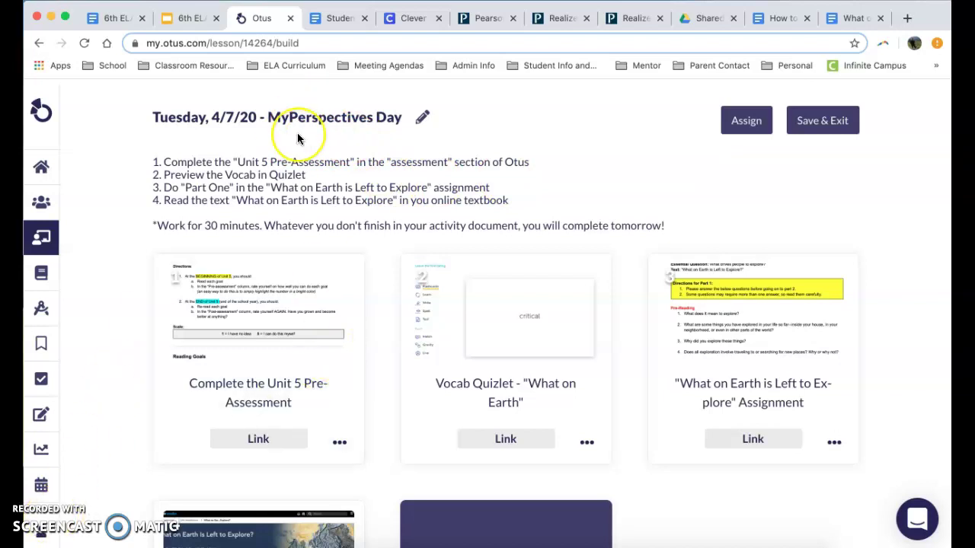
pyautogui.scroll(-1, 297, 139)
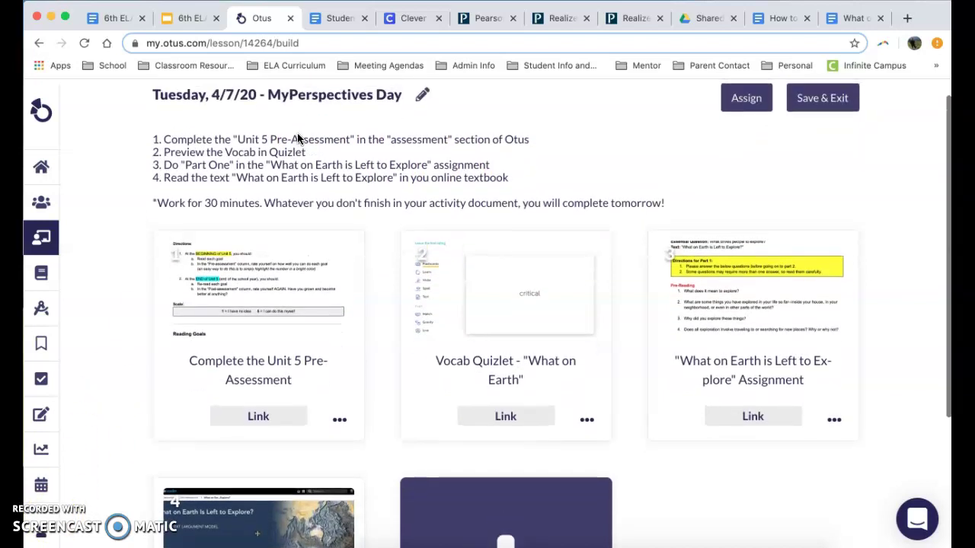
pyautogui.moveTo(155, 203); pyautogui.dragTo(261, 204)
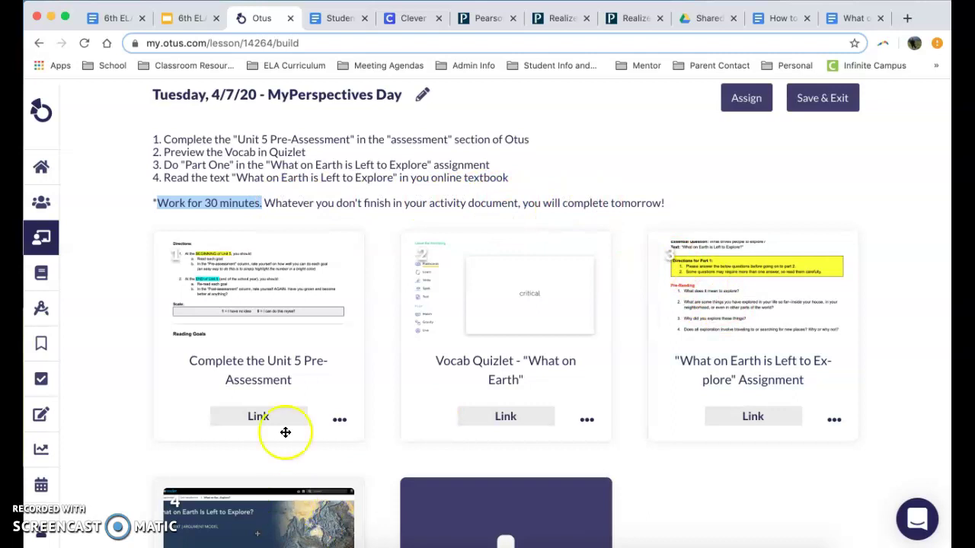
pyautogui.click(359, 186)
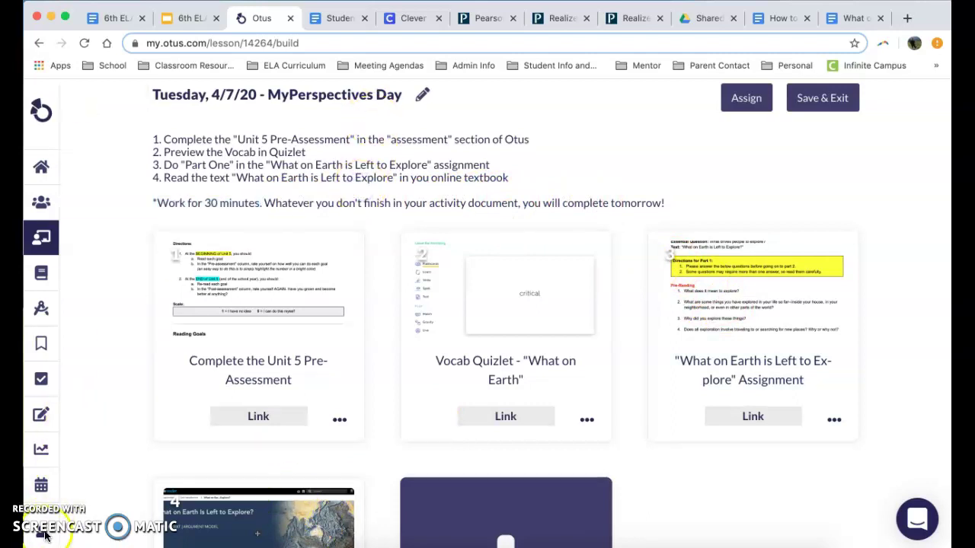